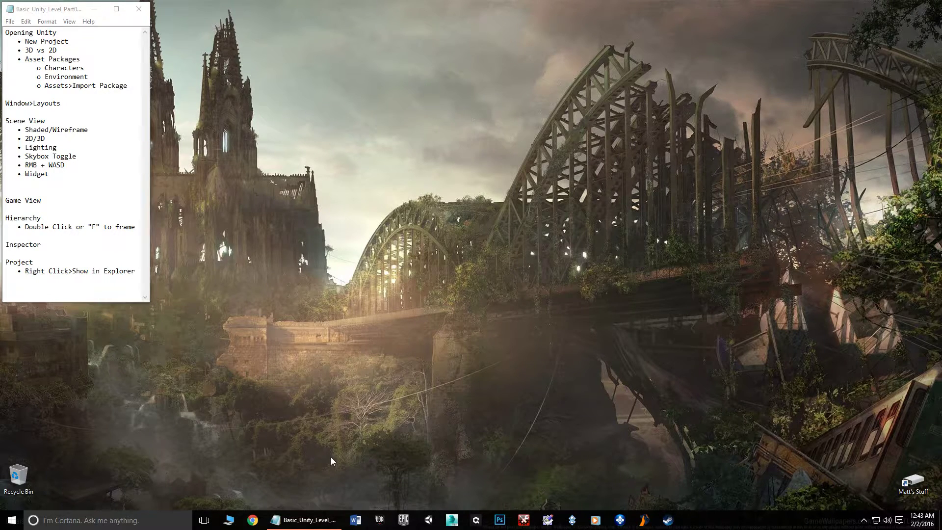
Step: Launch Unity, move the launcher window up and left, and start a new project
click(428, 518)
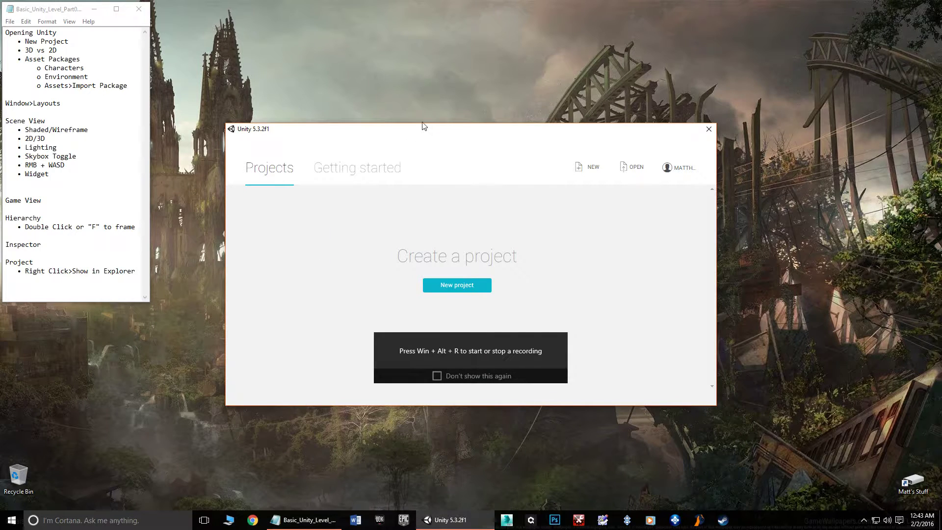
drag(418, 132, 401, 65)
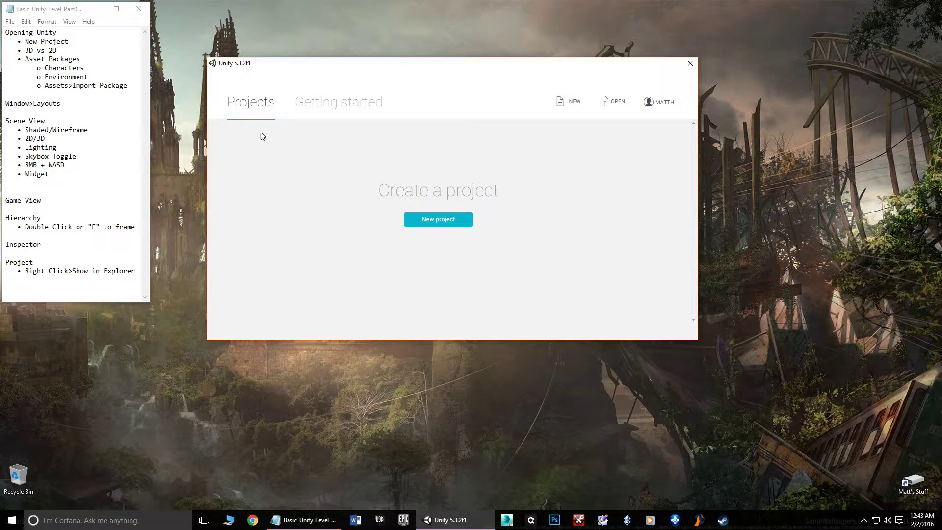
click(436, 222)
click(436, 222)
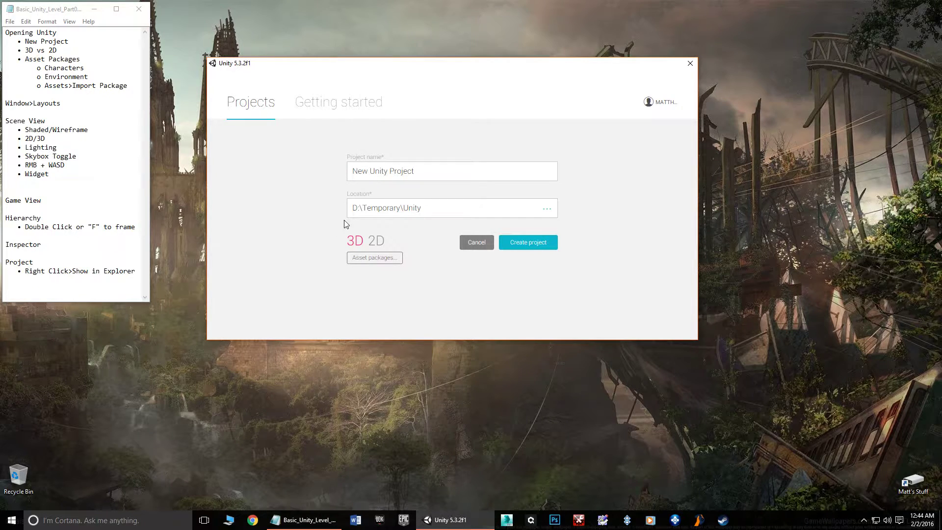
Step: Rename the new 3D project to 'Basic Level' and open the Asset packages list
drag(430, 172, 311, 170)
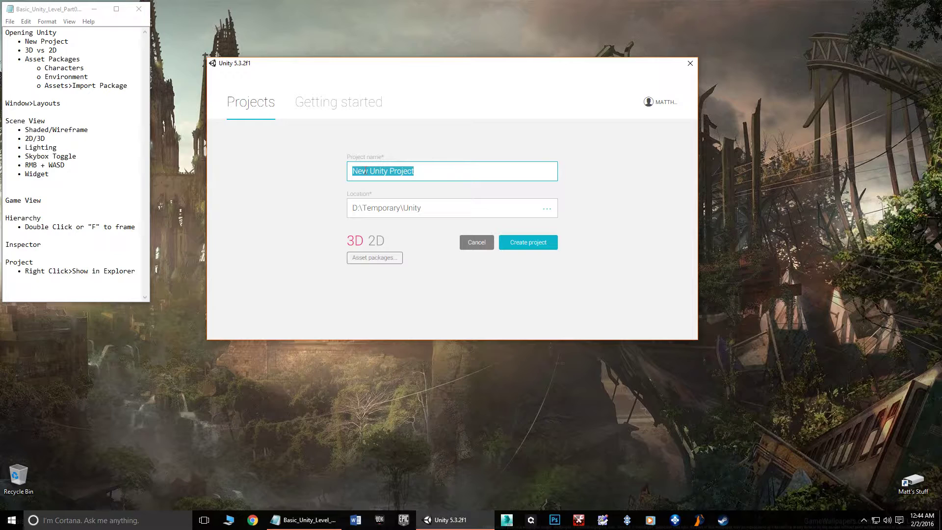
text(Bas)
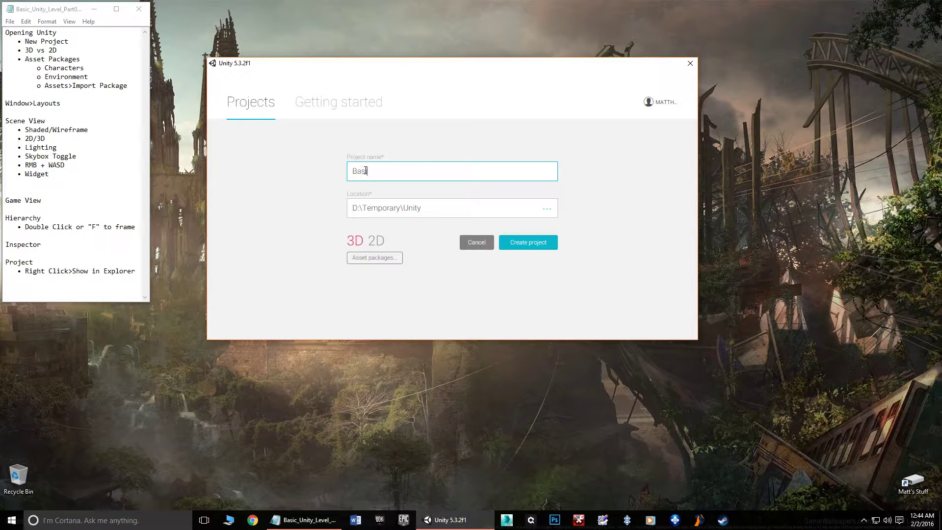
text(ic Level)
click(378, 245)
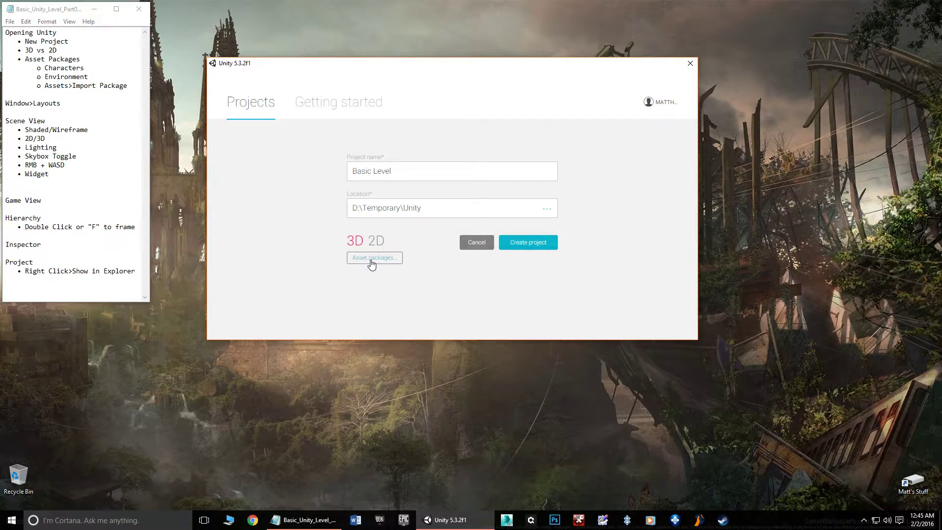
click(368, 264)
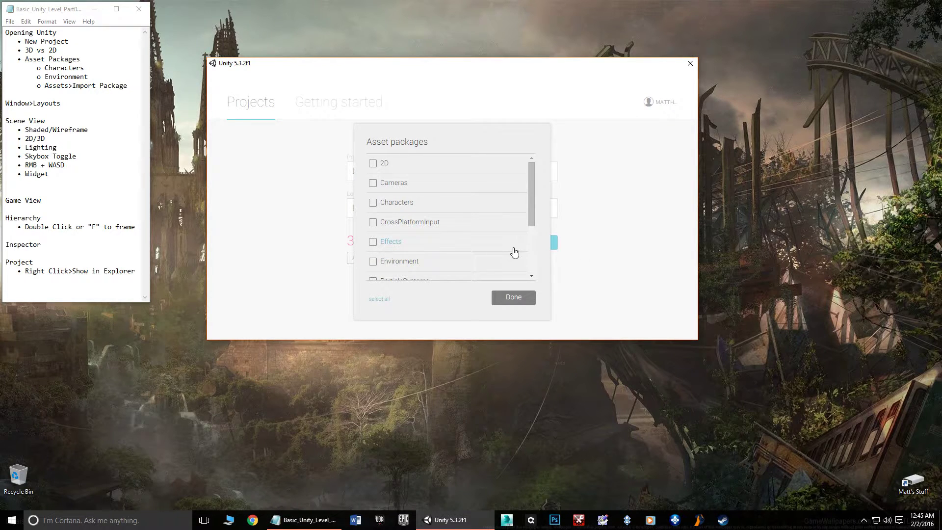
Step: Include the Characters and Environment asset packages and create the Basic Level project
mouse_move(531, 179)
mouse_down()
mouse_move(529, 252)
mouse_move(533, 172)
mouse_up()
click(373, 203)
click(373, 262)
scroll(418, 231, down, 5)
scroll(418, 235, up, 5)
click(513, 298)
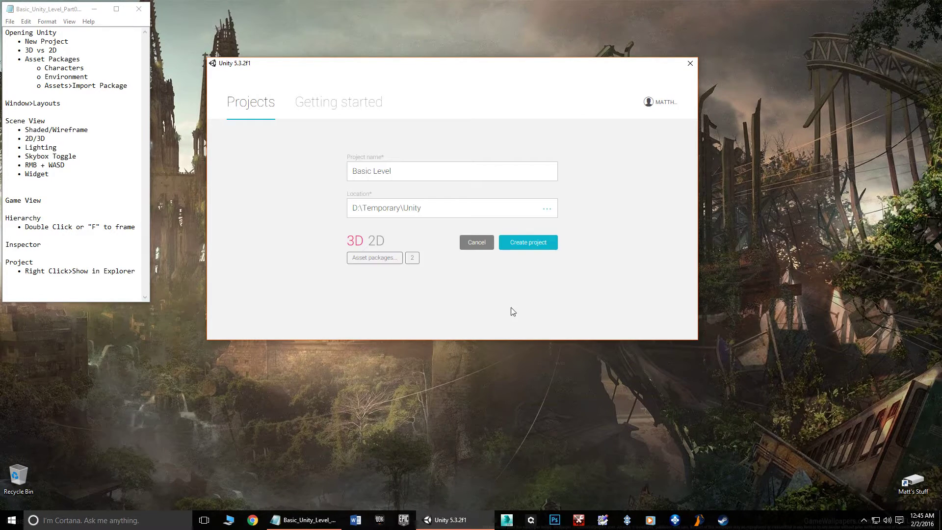
click(525, 243)
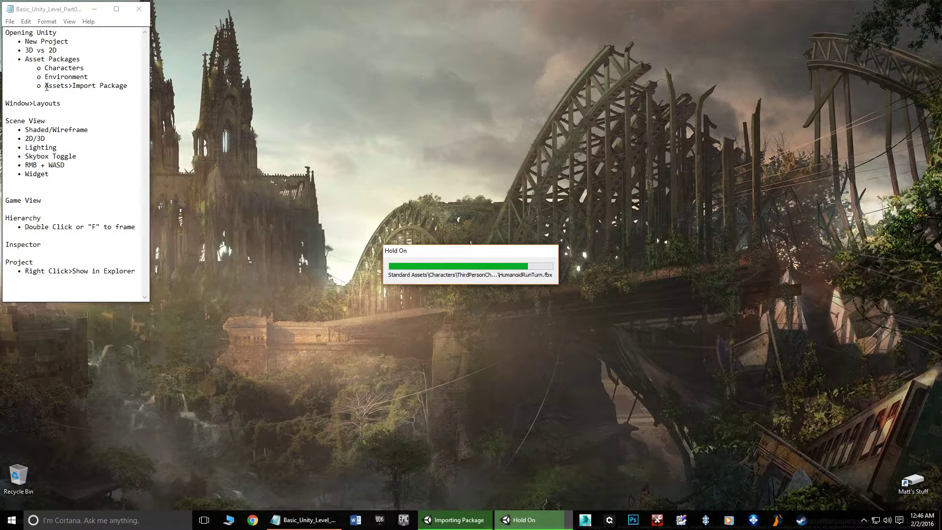
Step: Highlight 'Assets > Import Package' in the Notepad notes while the packages import
drag(44, 86, 69, 86)
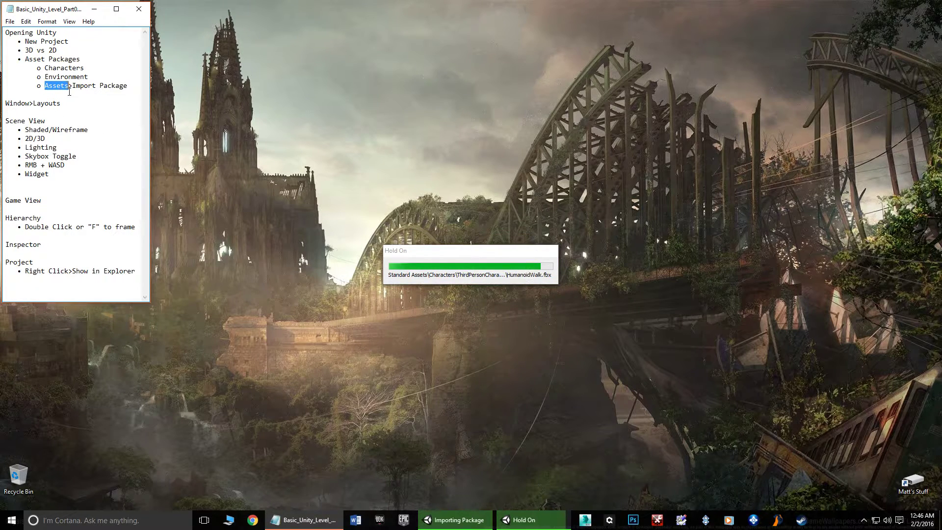
drag(128, 85, 73, 86)
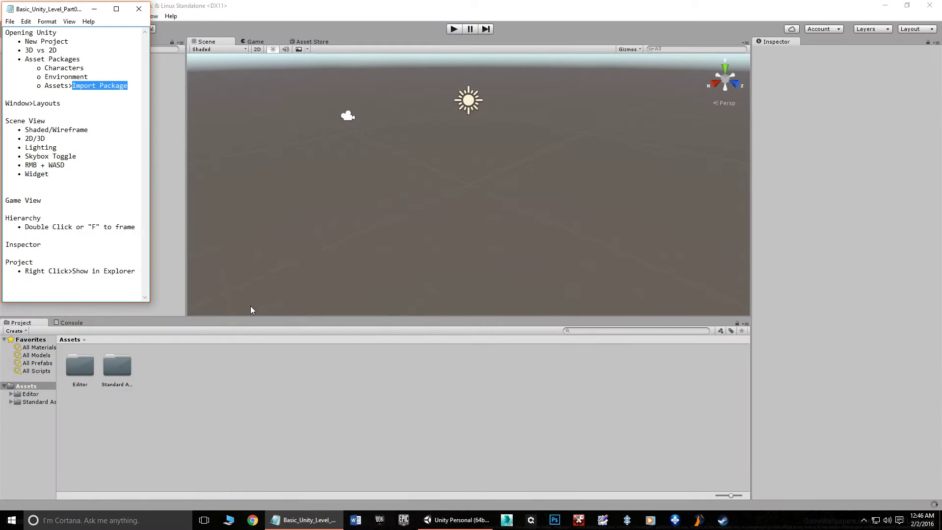
Step: Hide the notes and switch the editor to the Window > Layouts > Tall layout
click(70, 95)
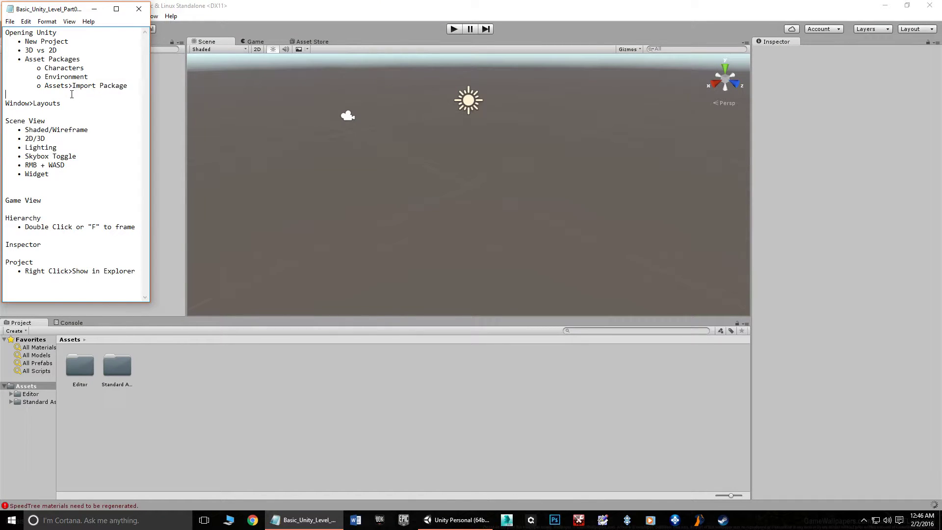
click(95, 10)
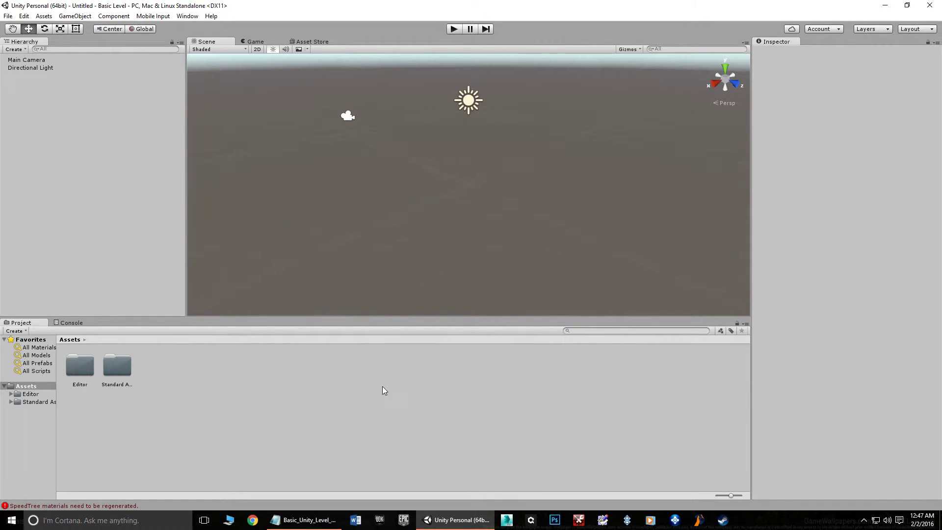
click(186, 18)
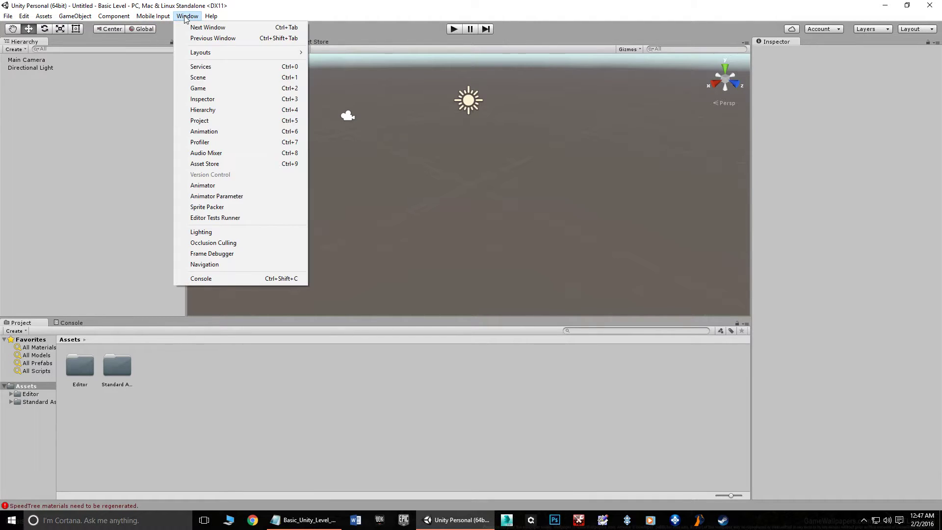
mouse_move(214, 52)
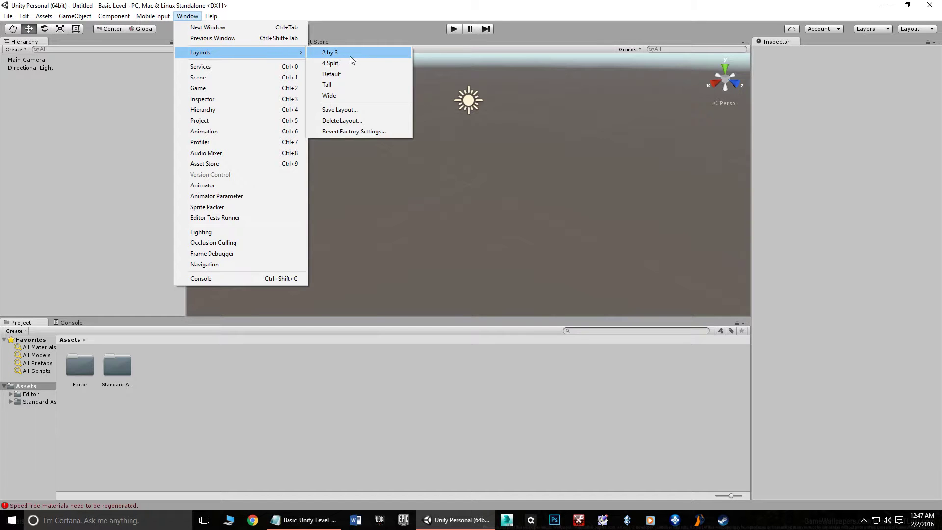
click(351, 86)
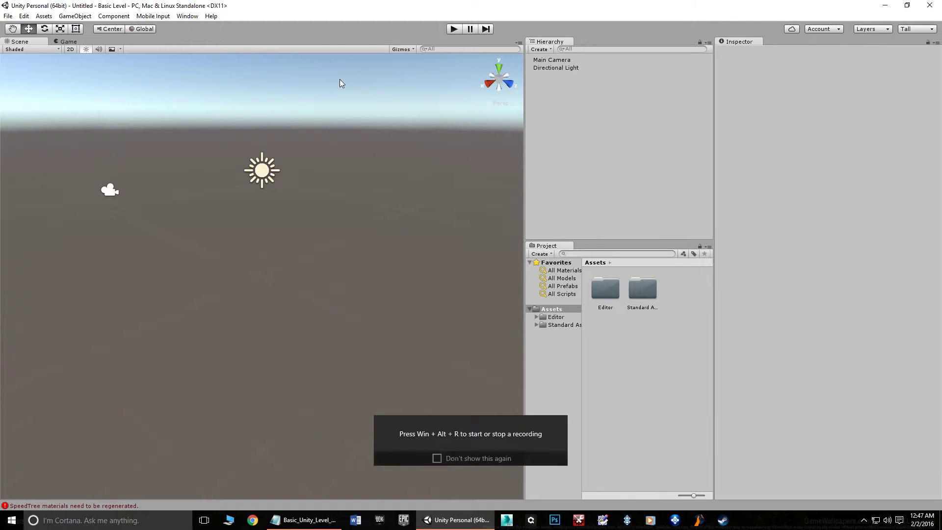
Step: Widen the Hierarchy and Project panels and the Scene view, then bring back the notes
mouse_move(714, 81)
mouse_down()
mouse_move(773, 91)
mouse_move(709, 98)
mouse_up()
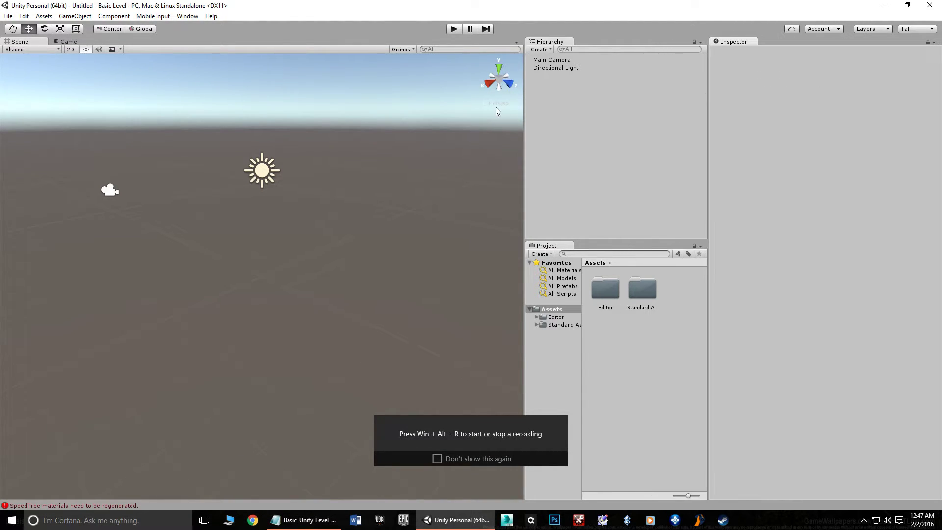
drag(521, 106, 535, 108)
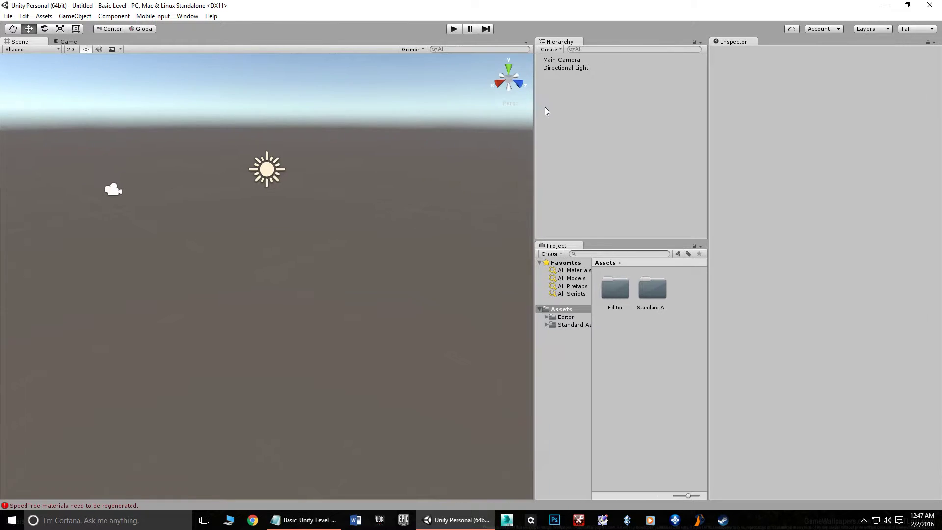
drag(711, 95, 782, 102)
drag(534, 111, 598, 111)
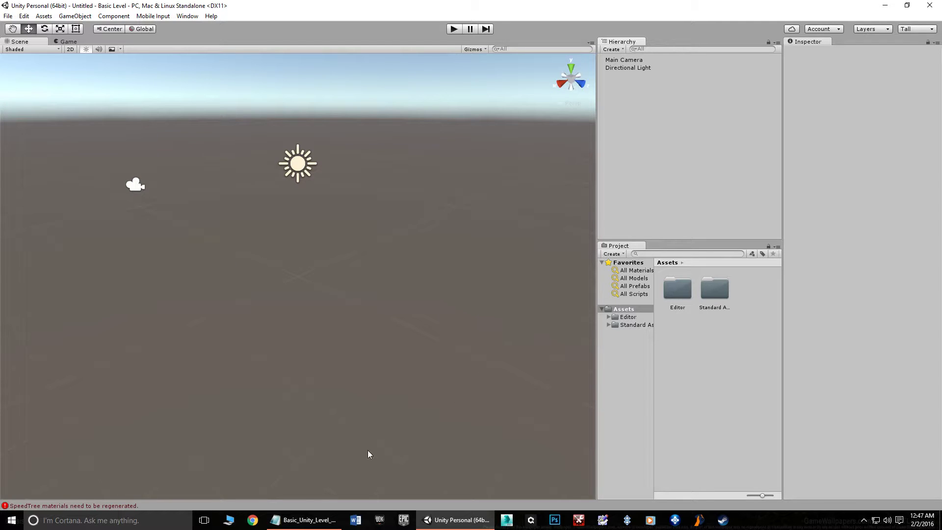
click(312, 525)
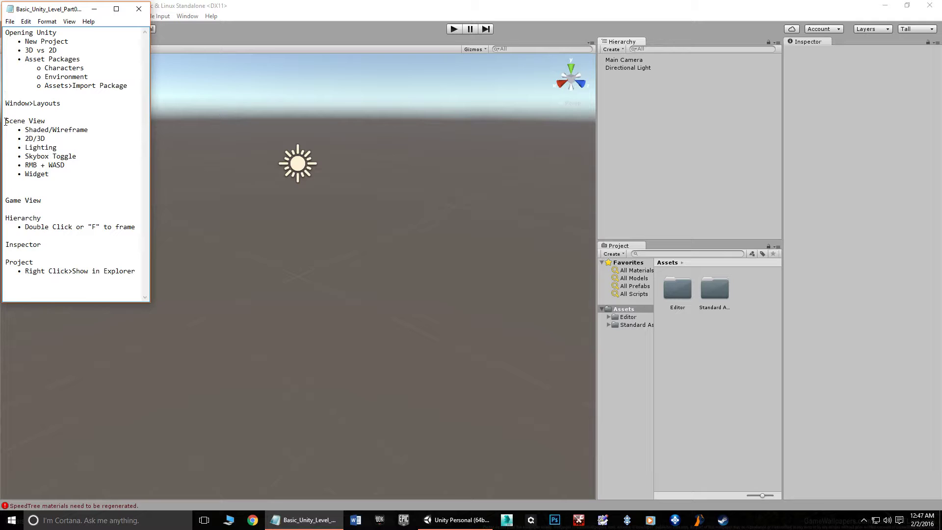
drag(5, 118, 58, 176)
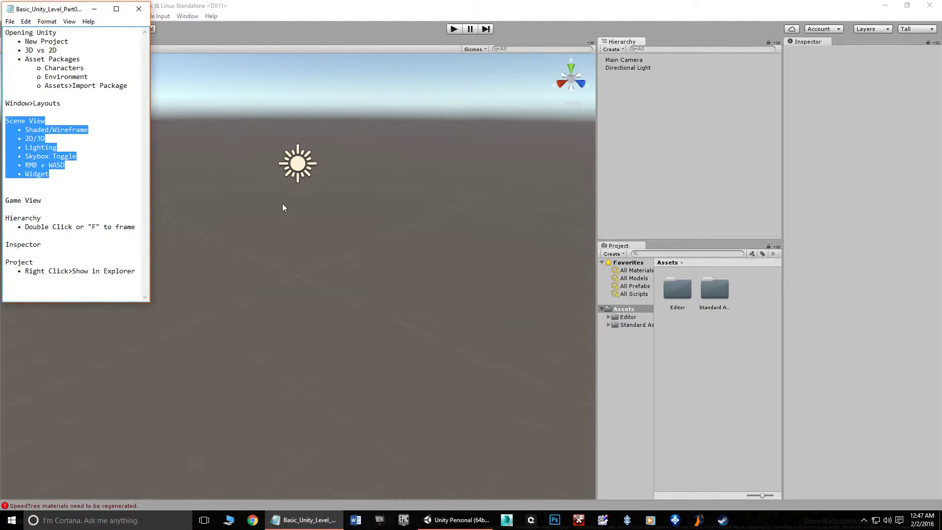
click(249, 211)
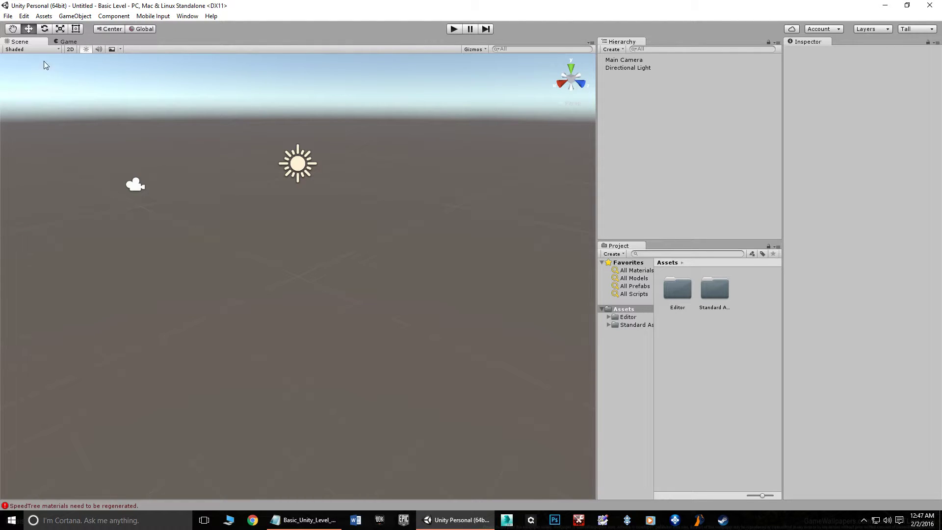
click(38, 49)
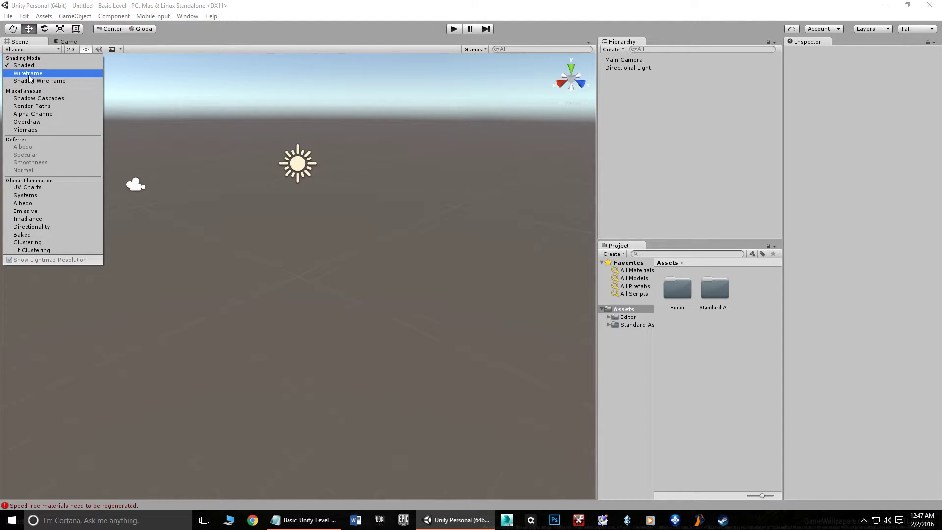
click(197, 36)
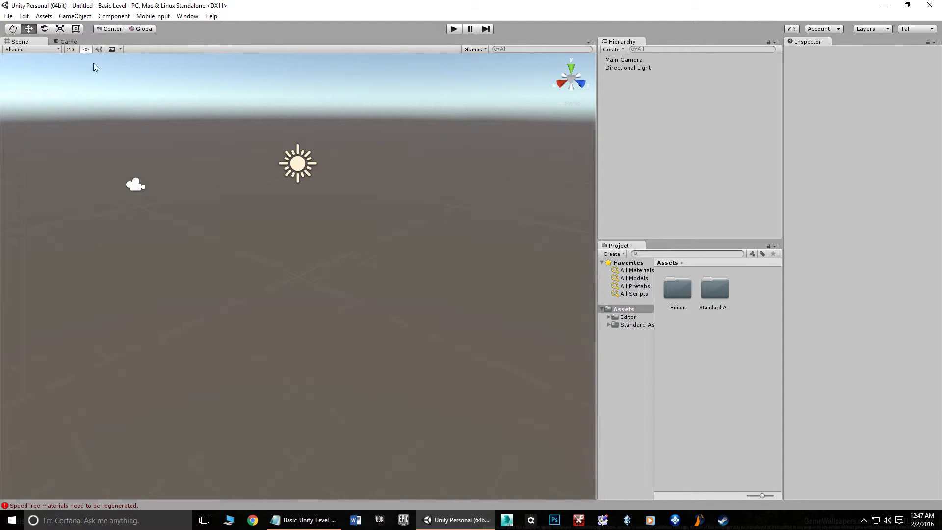
click(71, 50)
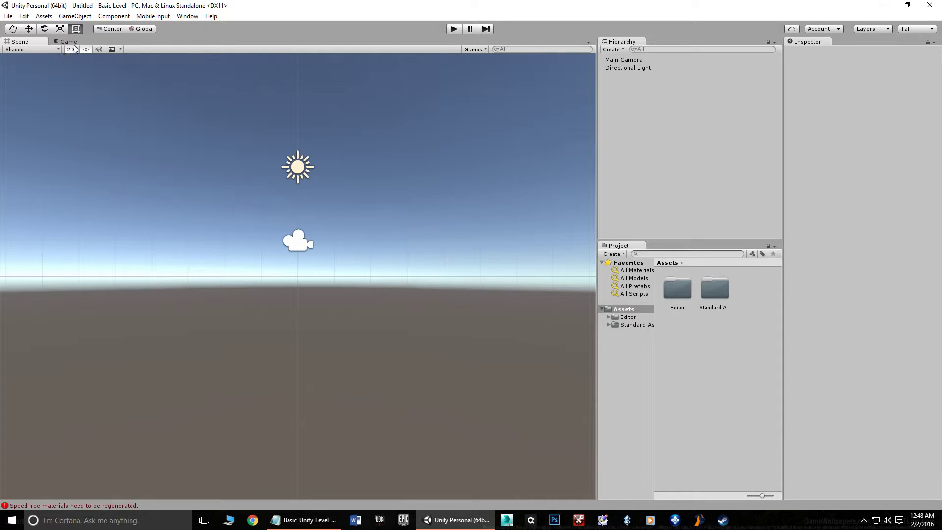
click(70, 50)
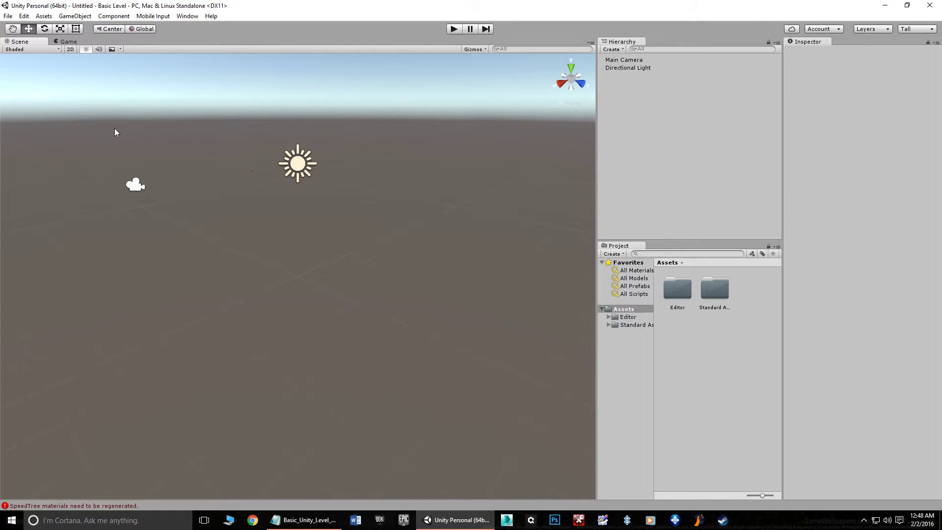
click(85, 49)
click(86, 49)
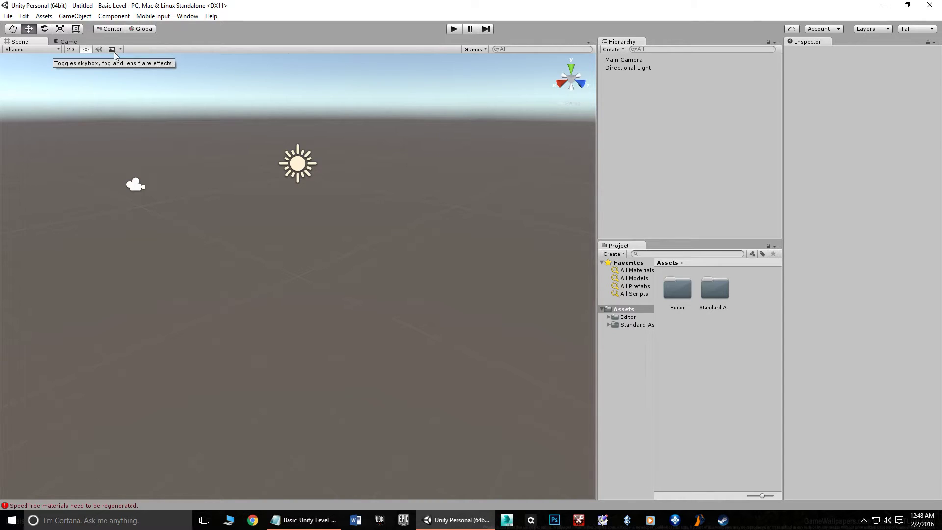
right_drag(210, 164, 212, 94)
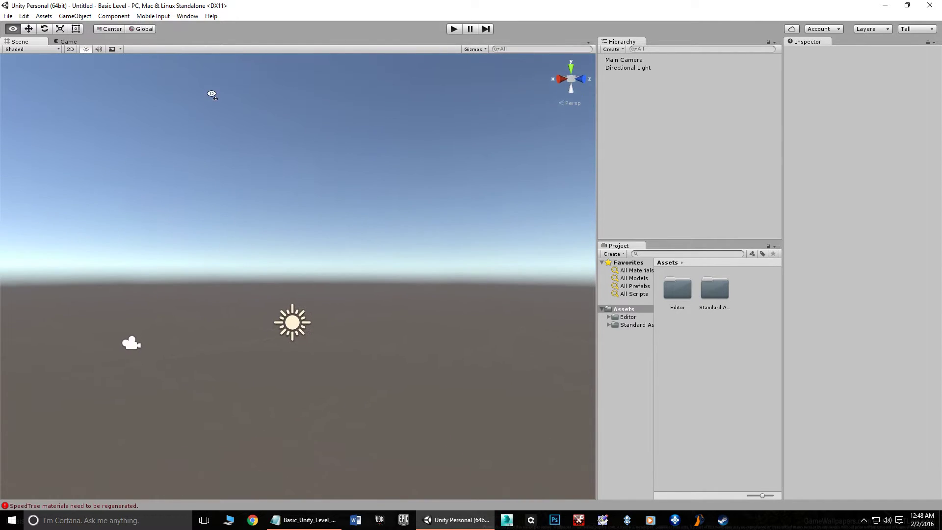
click(112, 49)
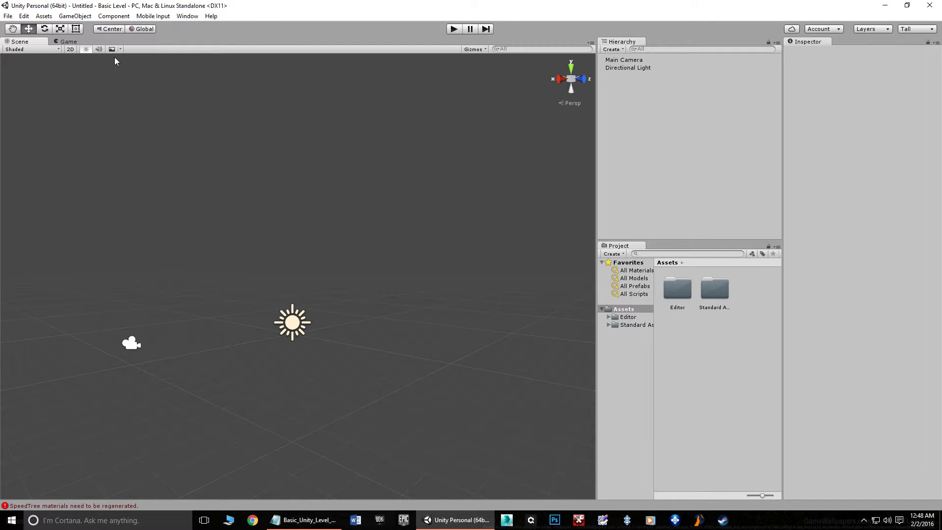
click(113, 49)
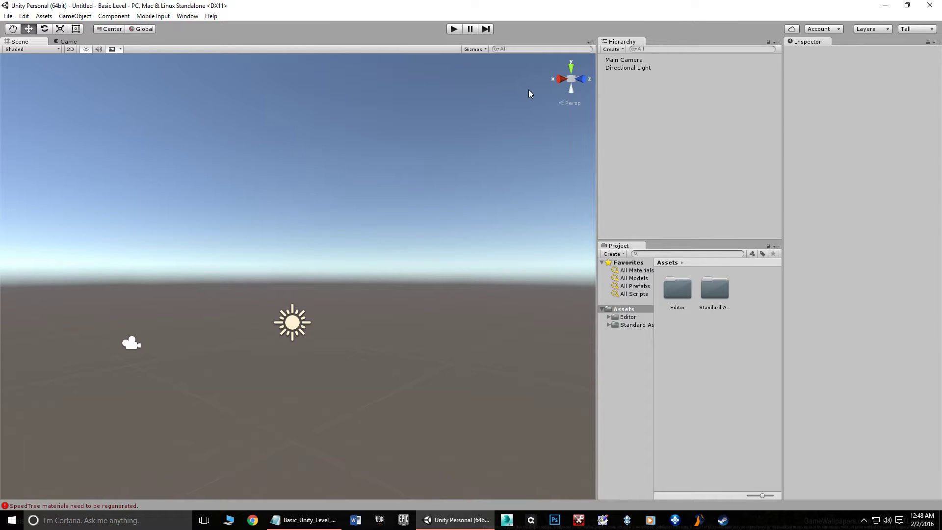
Step: Snap the Scene view to Right, toggle orthographic and back, then snap to Top
click(563, 80)
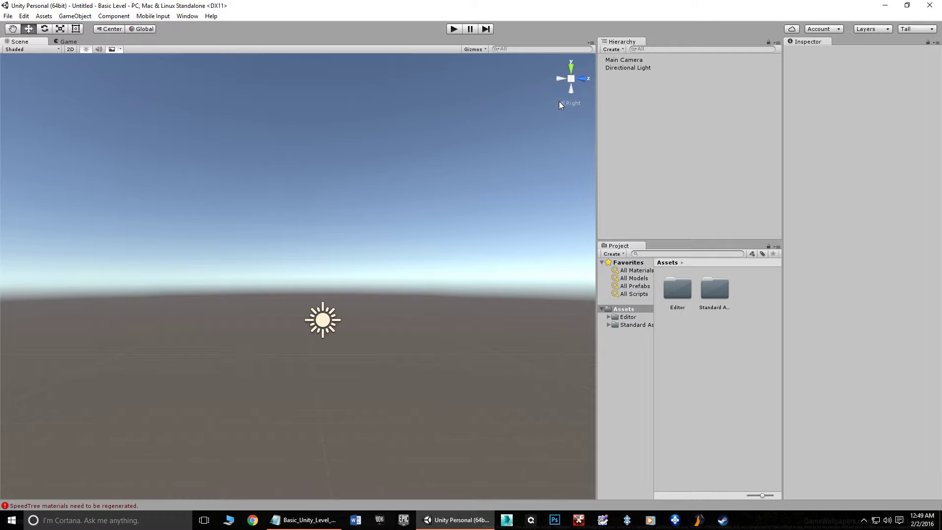
click(566, 104)
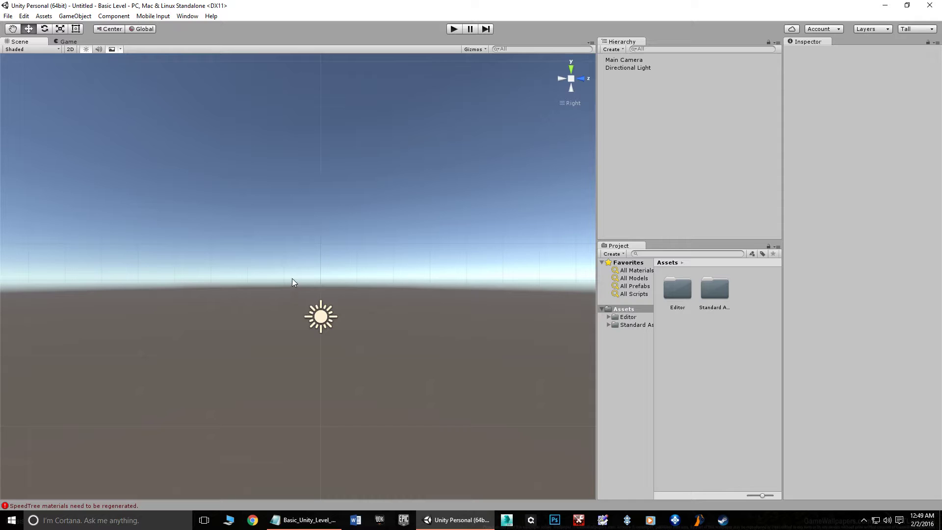
click(563, 104)
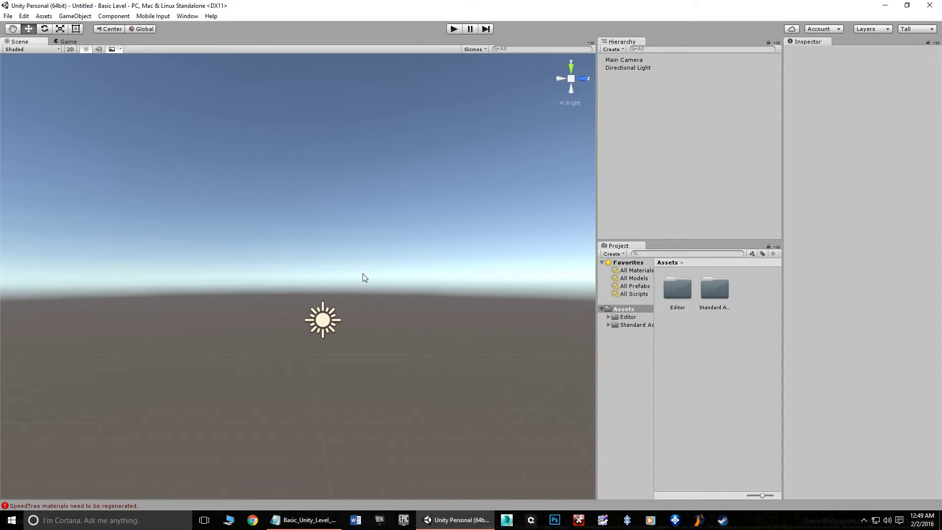
click(561, 77)
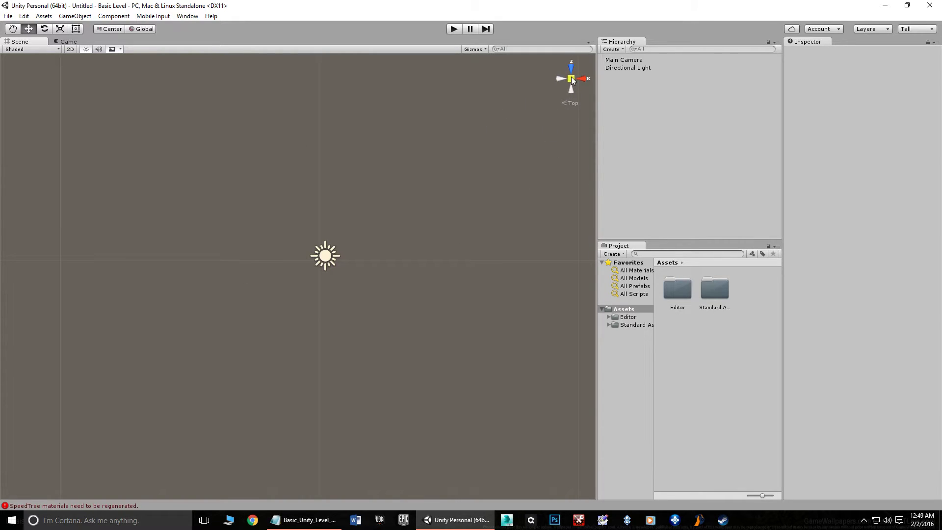
Step: Choose Front from the gizmo menu, make it orthographic, then return to perspective
right_click(570, 78)
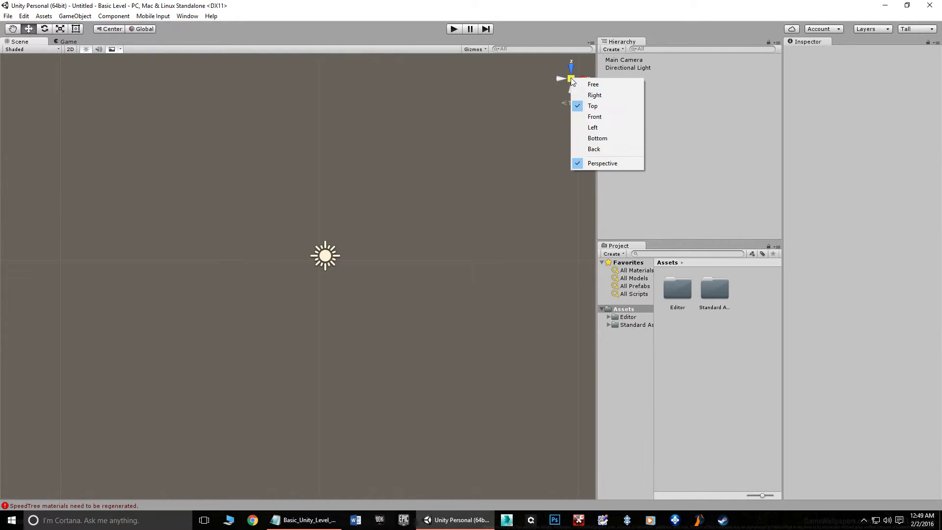
click(599, 118)
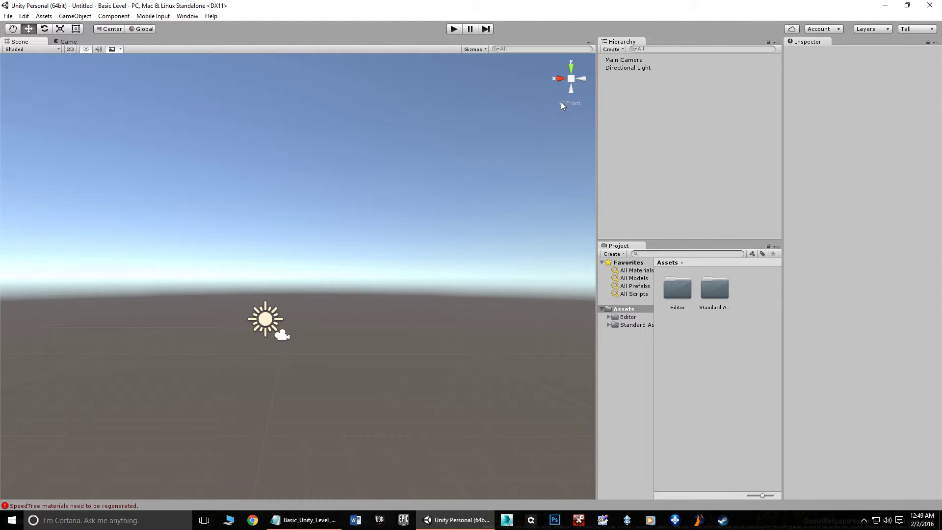
click(563, 104)
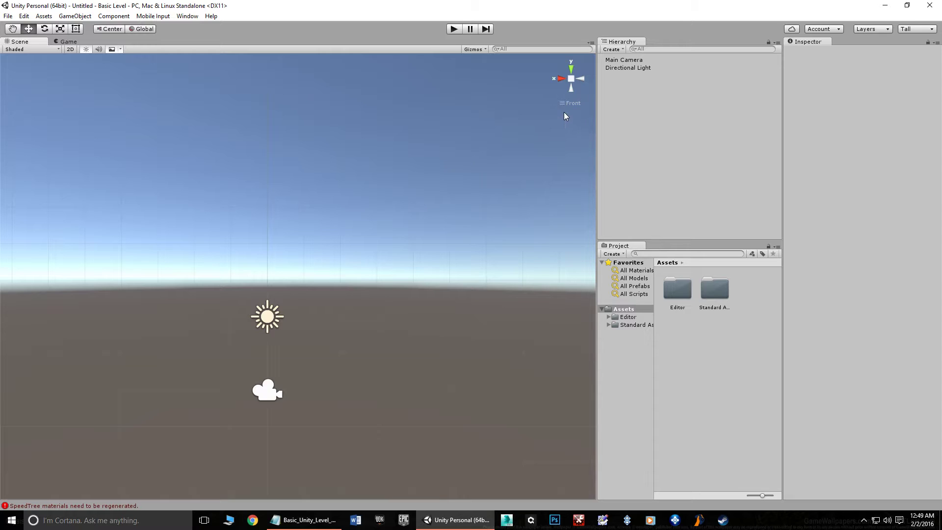
click(572, 79)
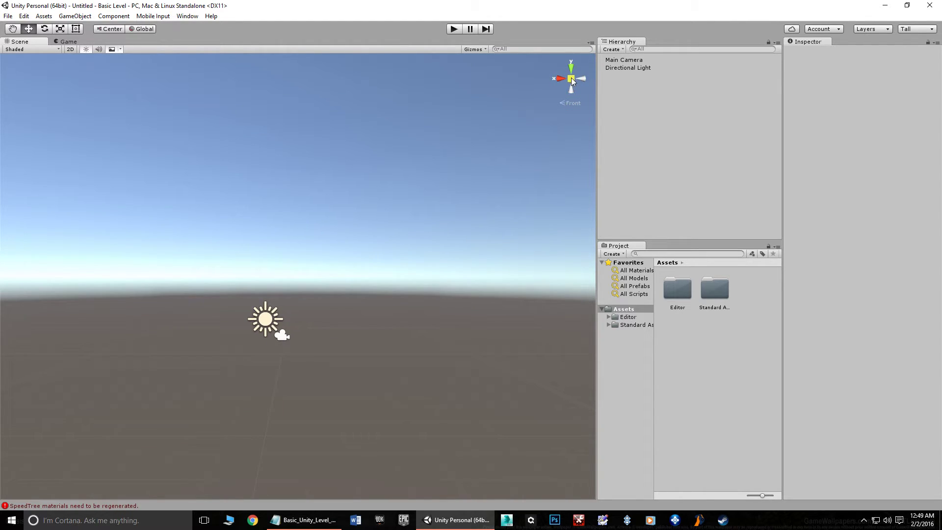
Step: Turn the Scene view and fly through it with the S, A, D and W keys
right_drag(389, 231, 301, 324)
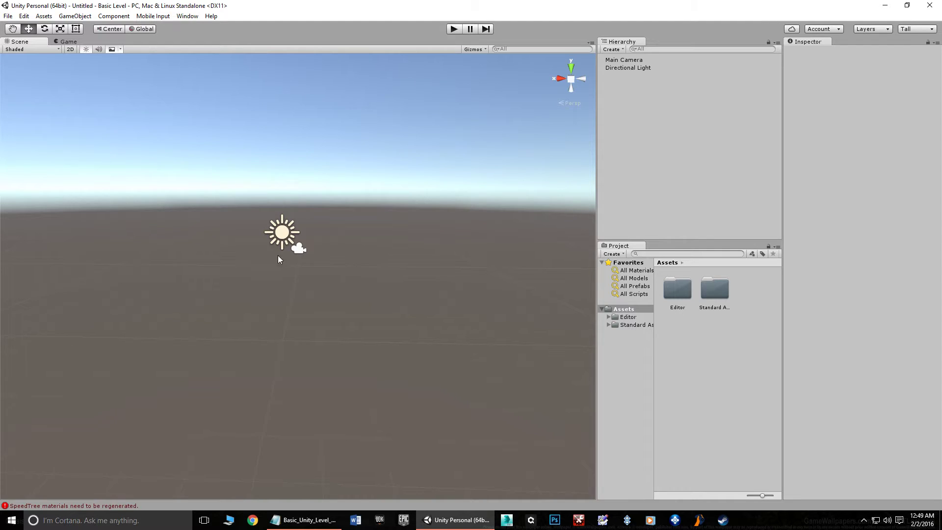
right_drag(351, 259, 289, 271)
key(s)
key(a)
key(d)
key(w)
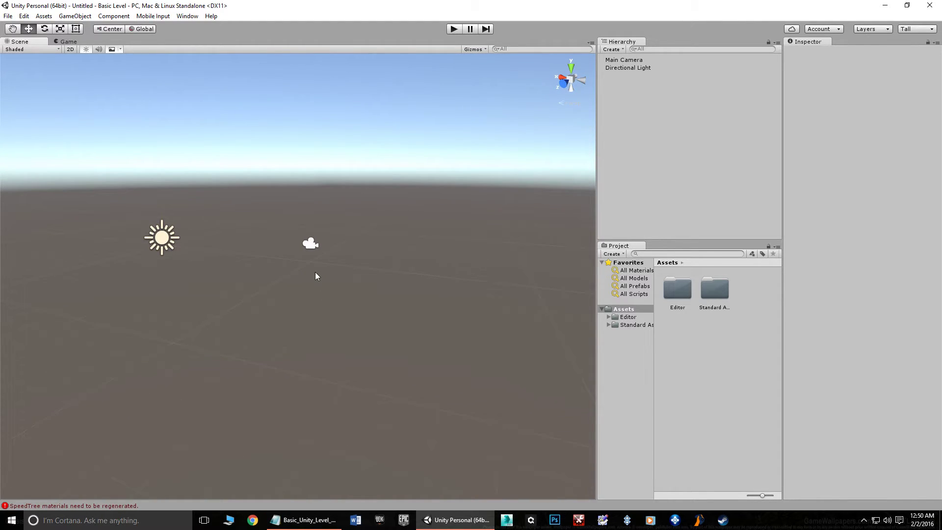
Step: Bring the tutorial notes forward and highlight the Game View heading
click(314, 521)
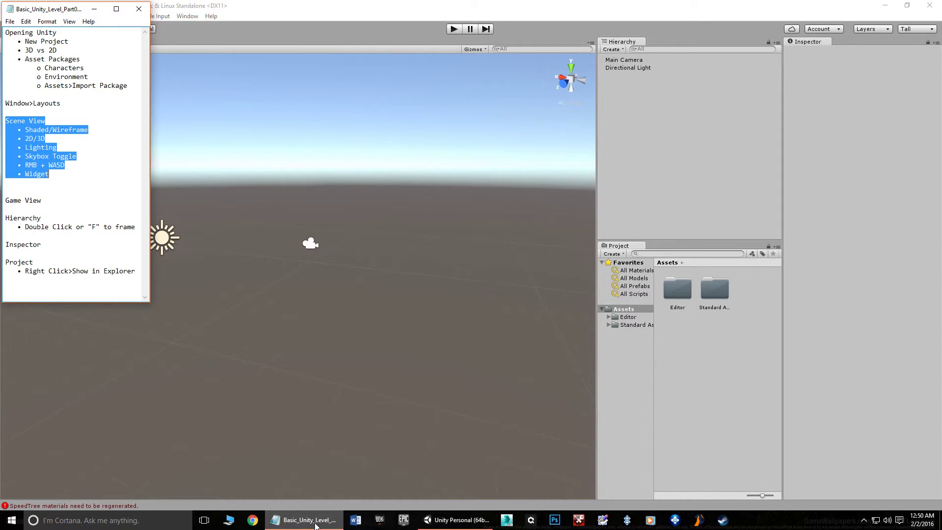
click(72, 195)
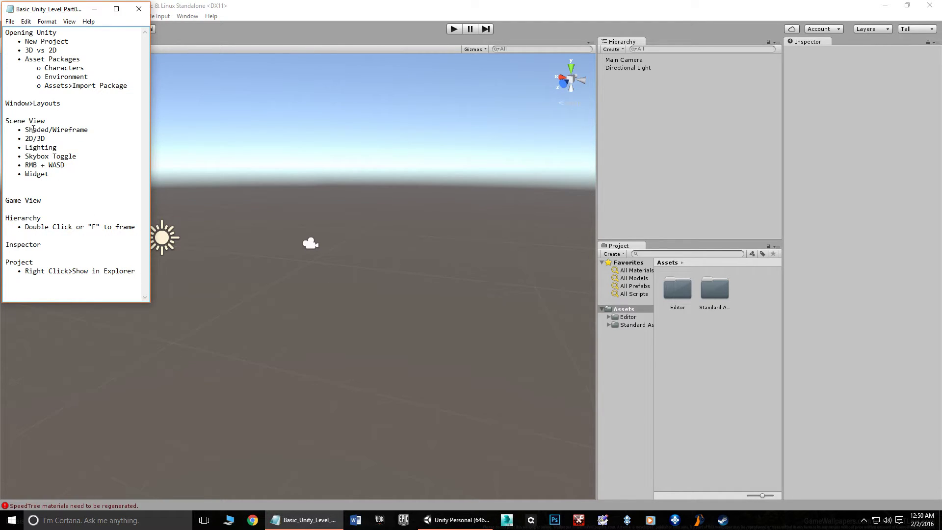
drag(5, 200, 44, 198)
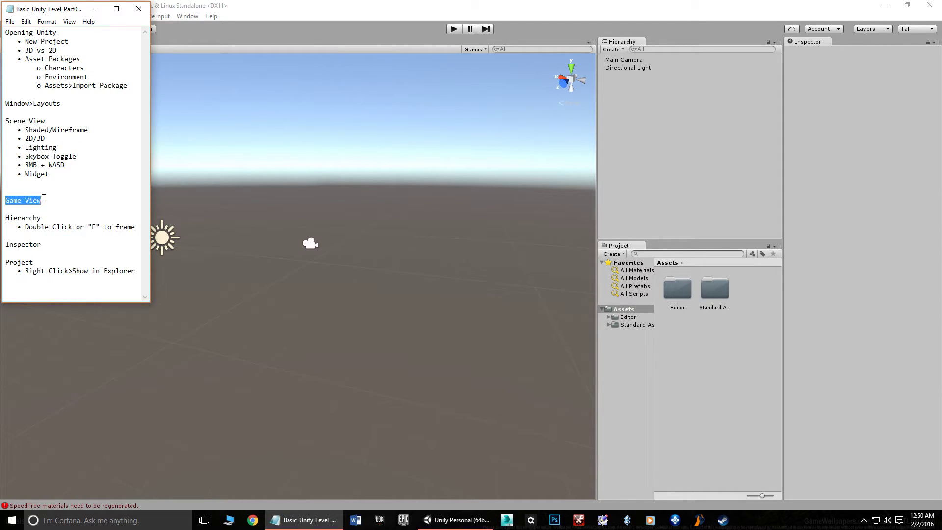
Step: Compare the Game and Scene views and select the Main Camera
click(218, 138)
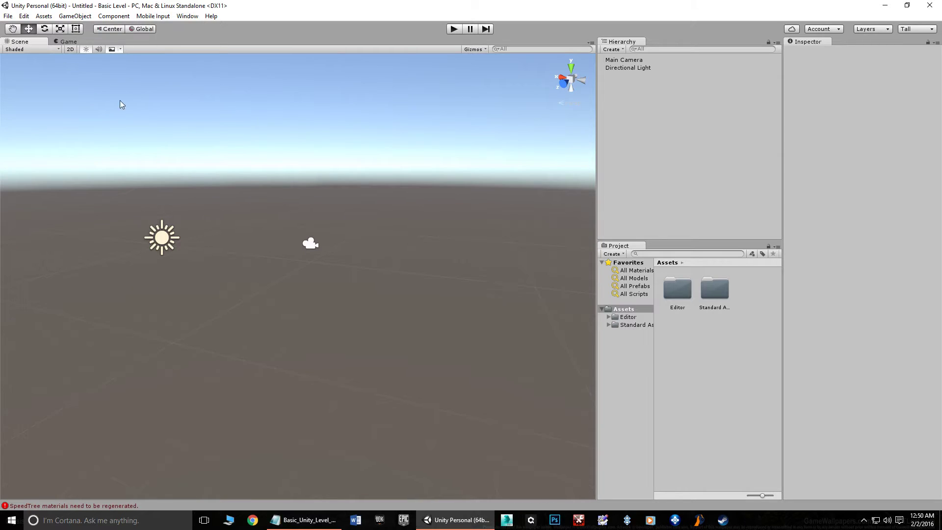
click(71, 42)
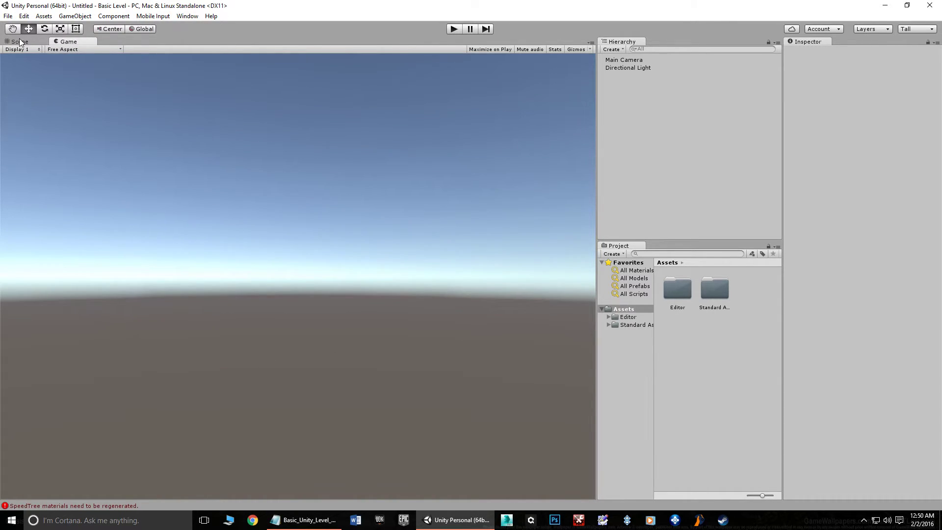
click(20, 42)
click(67, 42)
click(23, 40)
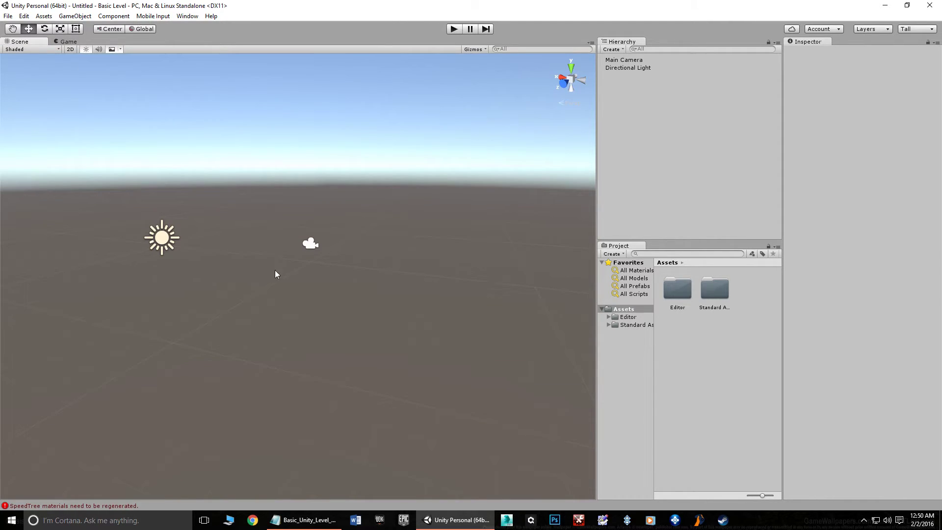
click(310, 243)
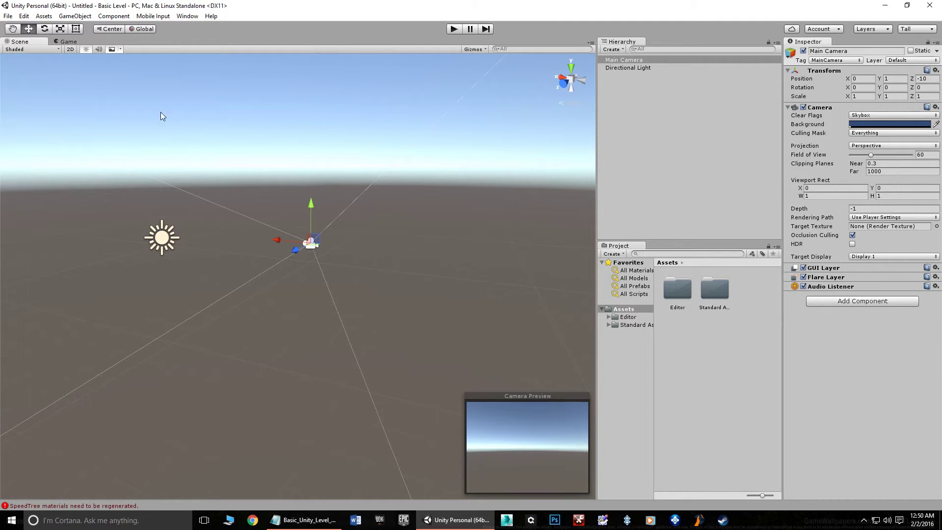
click(69, 41)
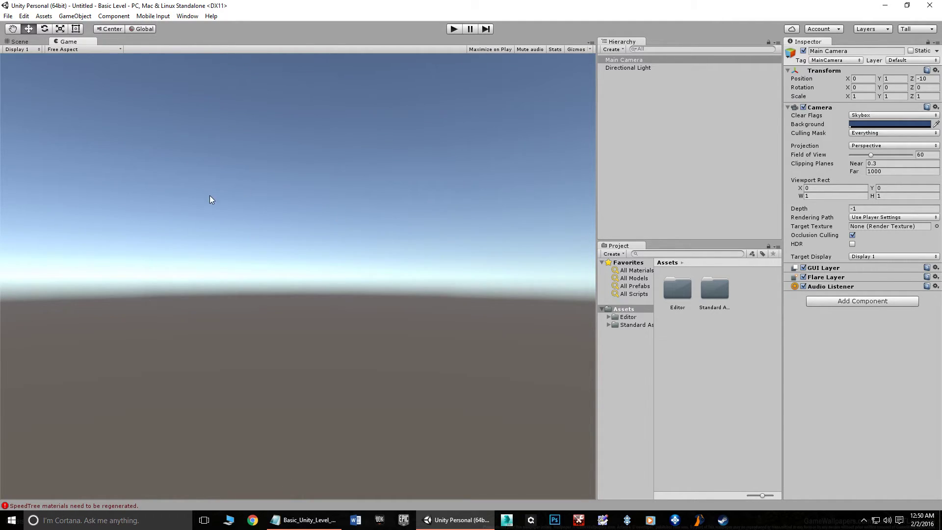
click(21, 41)
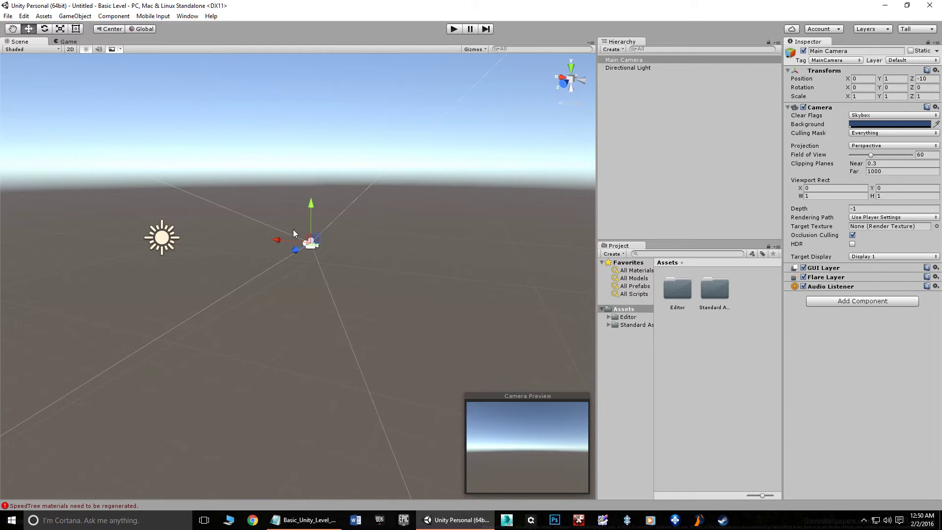
Step: Tilt the Main Camera around Z with Rotate, check the Game view, then level it to 0
click(45, 29)
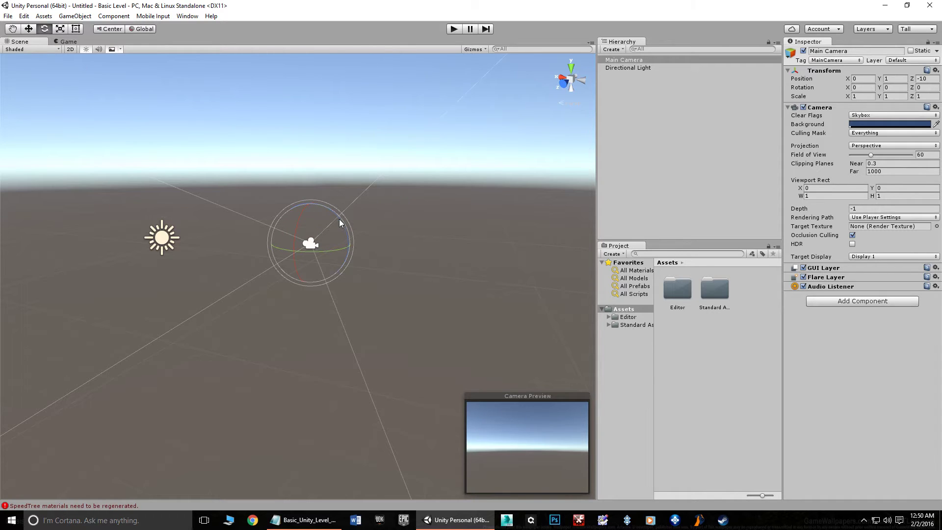
drag(340, 219, 334, 187)
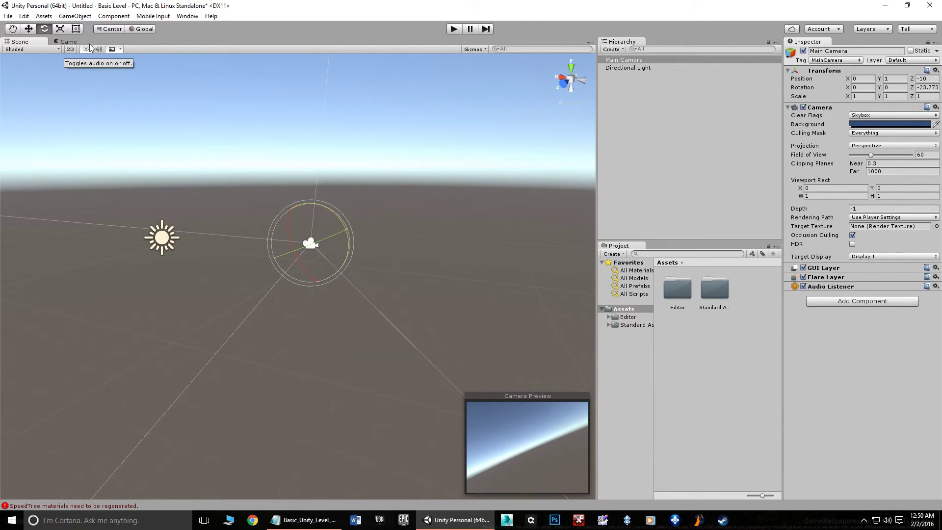
click(74, 42)
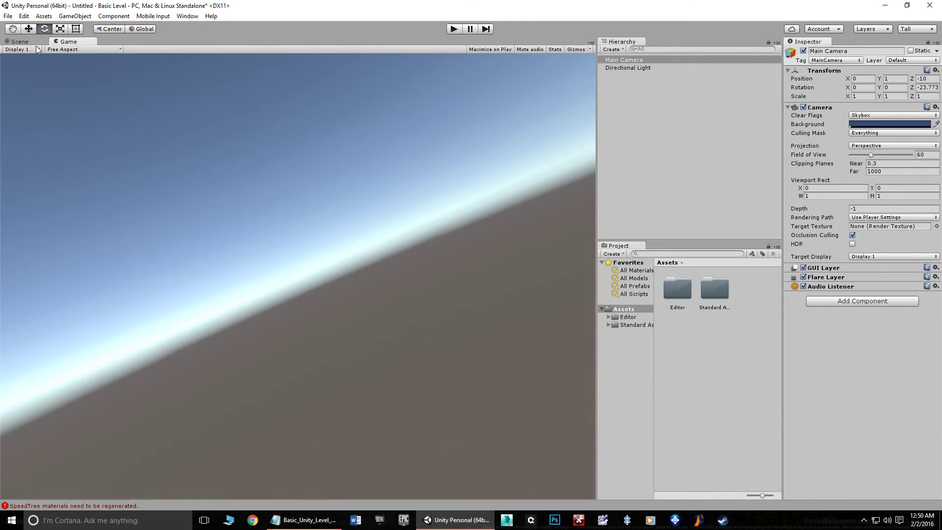
click(21, 42)
drag(341, 234, 358, 250)
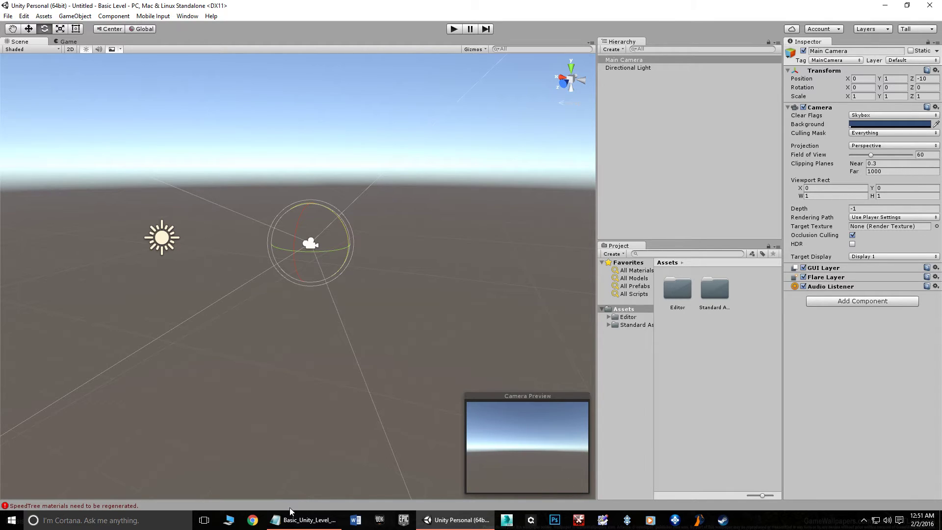
click(303, 519)
click(54, 237)
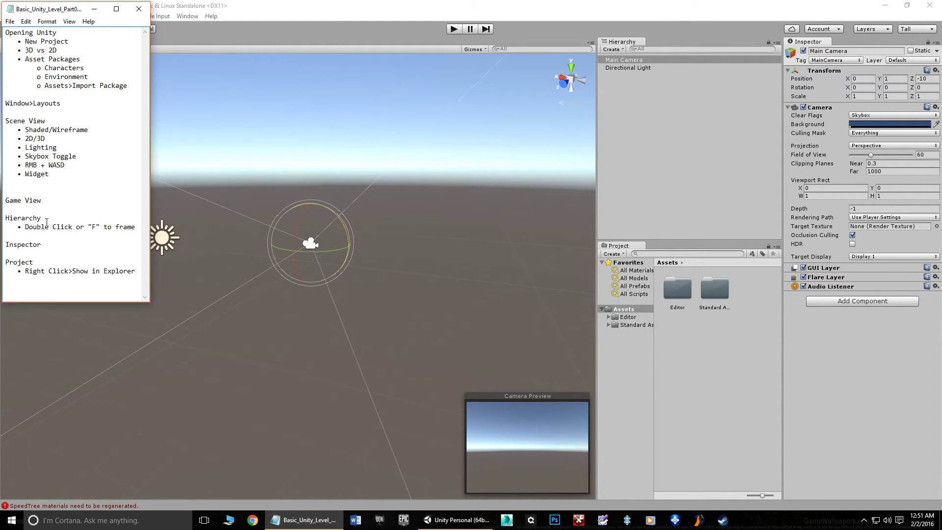
click(642, 108)
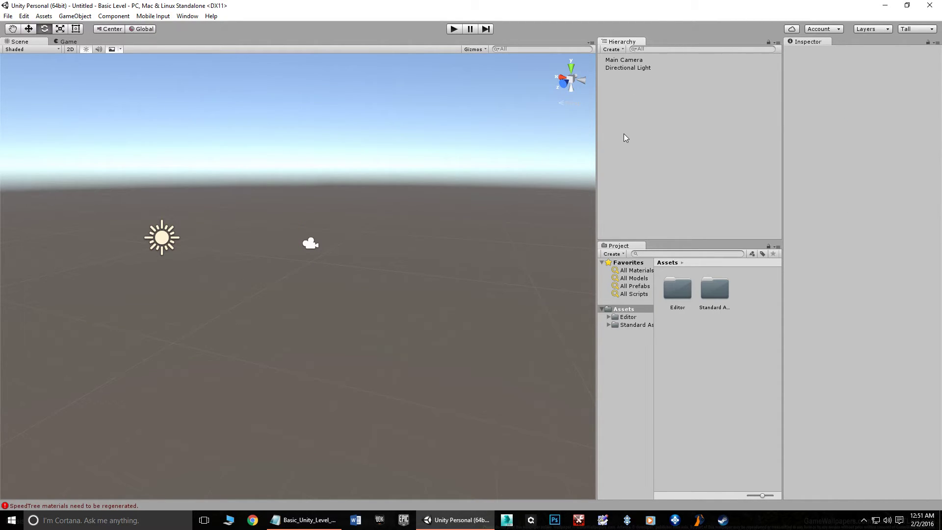
click(624, 60)
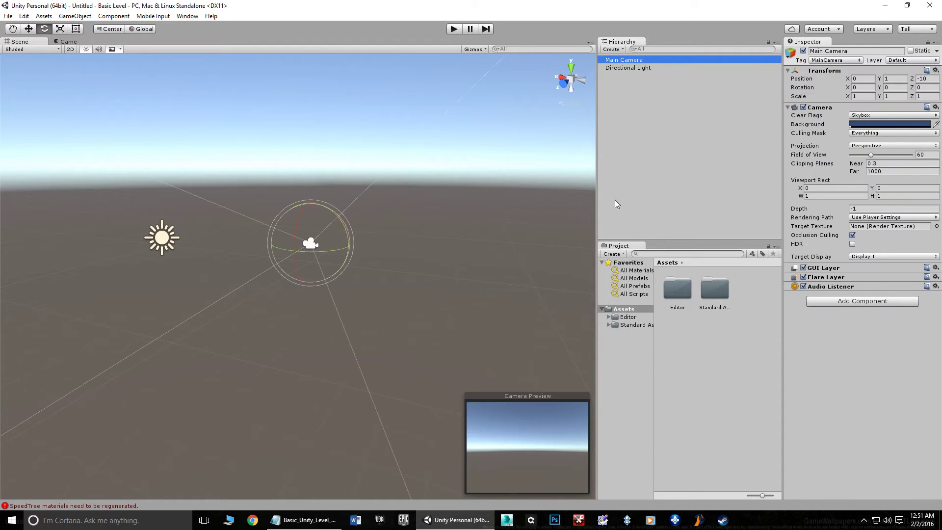
click(623, 69)
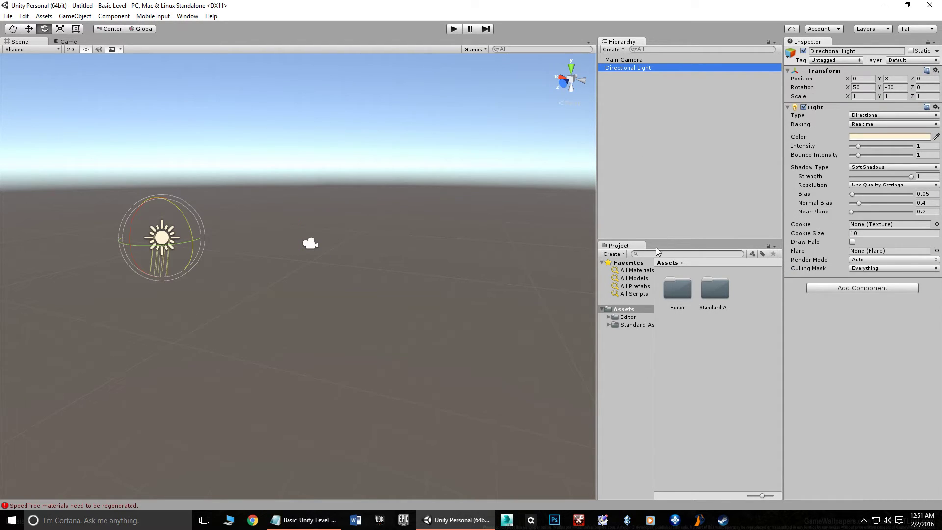
click(621, 61)
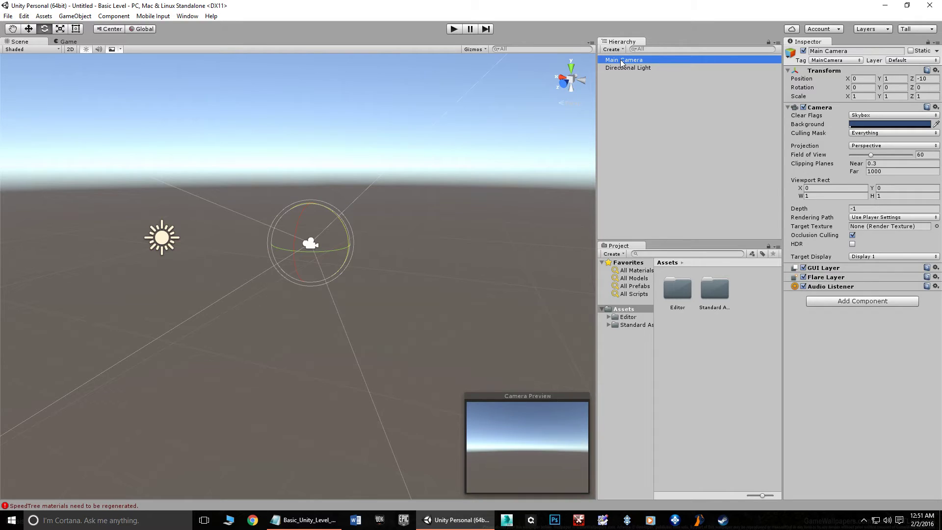
click(624, 89)
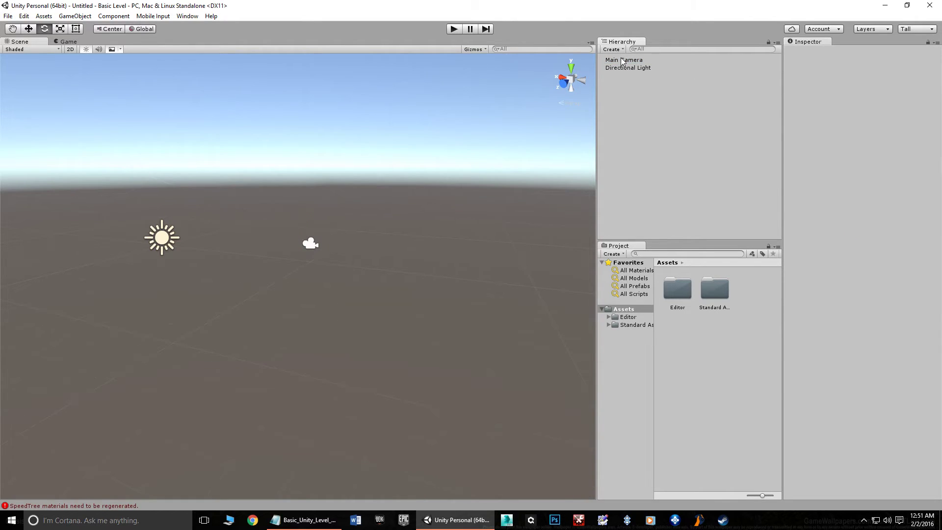
right_click(622, 61)
click(649, 89)
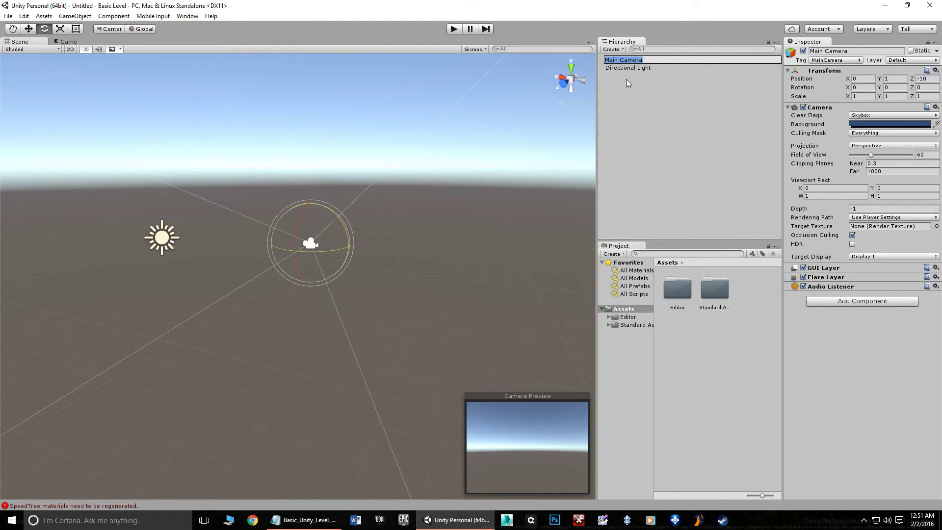
click(626, 80)
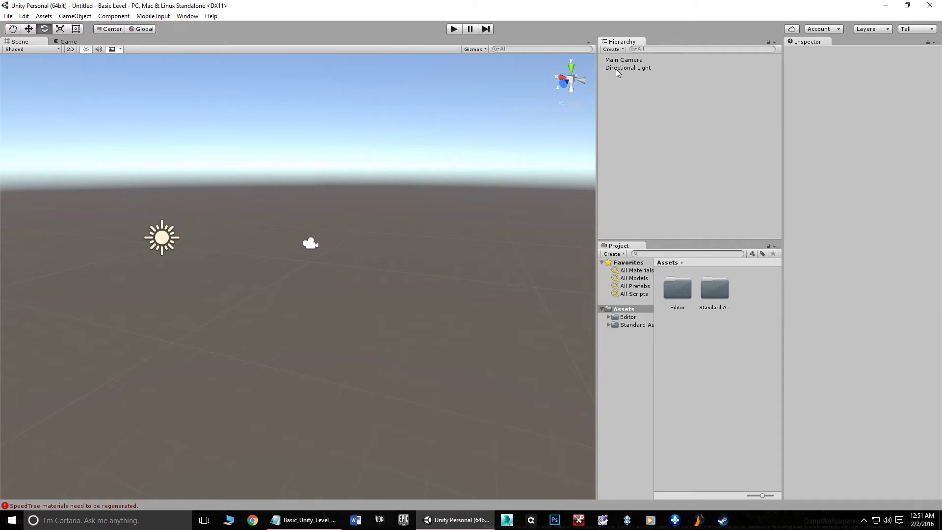
Step: Pan the Scene view and frame the Main Camera with F
middle_drag(464, 192, 81, 131)
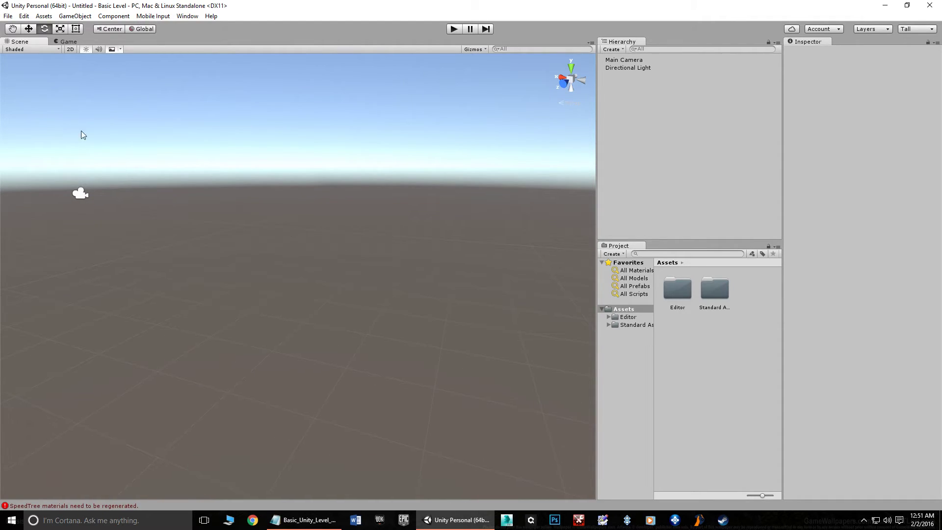
click(622, 60)
key(f)
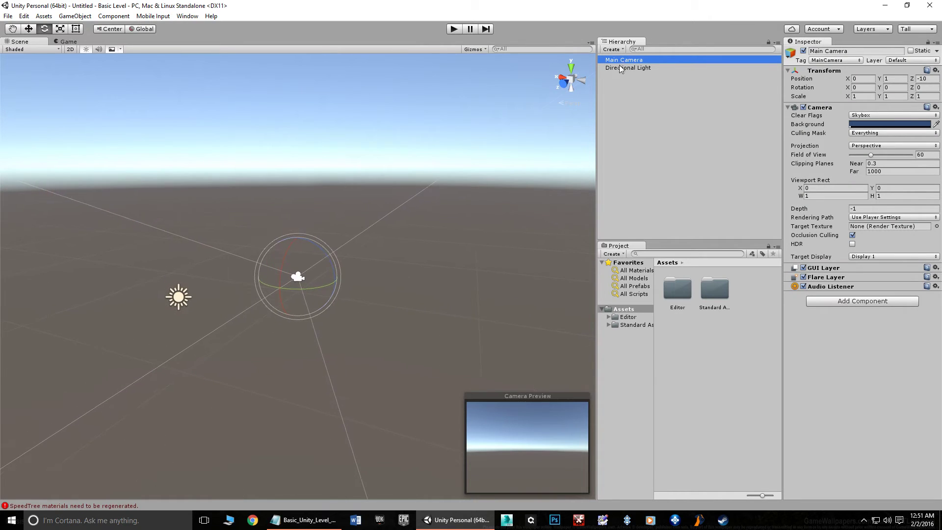
click(428, 296)
middle_drag(428, 296, 392, 260)
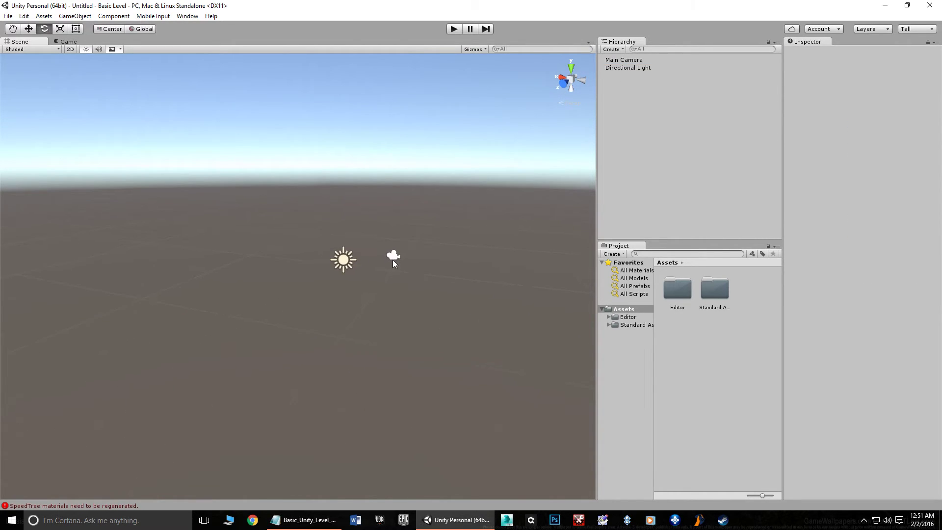
click(394, 254)
middle_drag(418, 307, 593, 215)
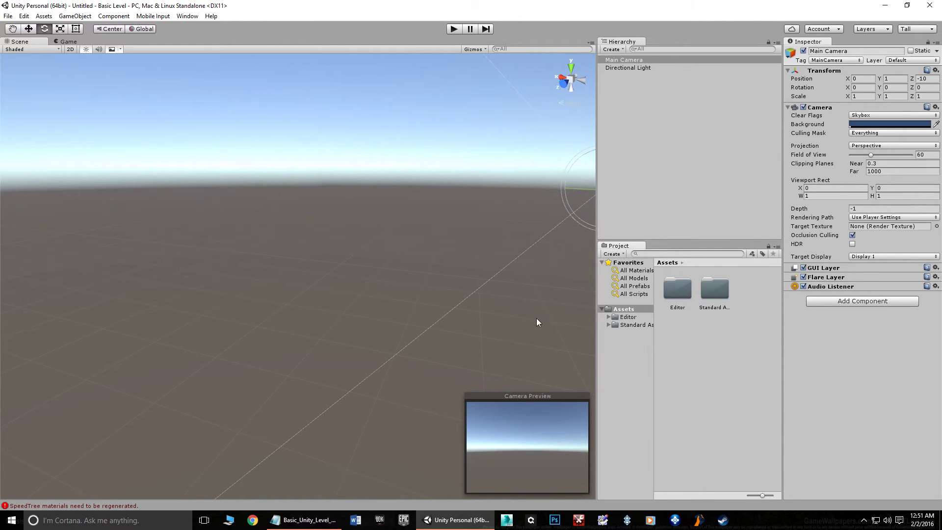
middle_drag(538, 320, 408, 294)
key(f)
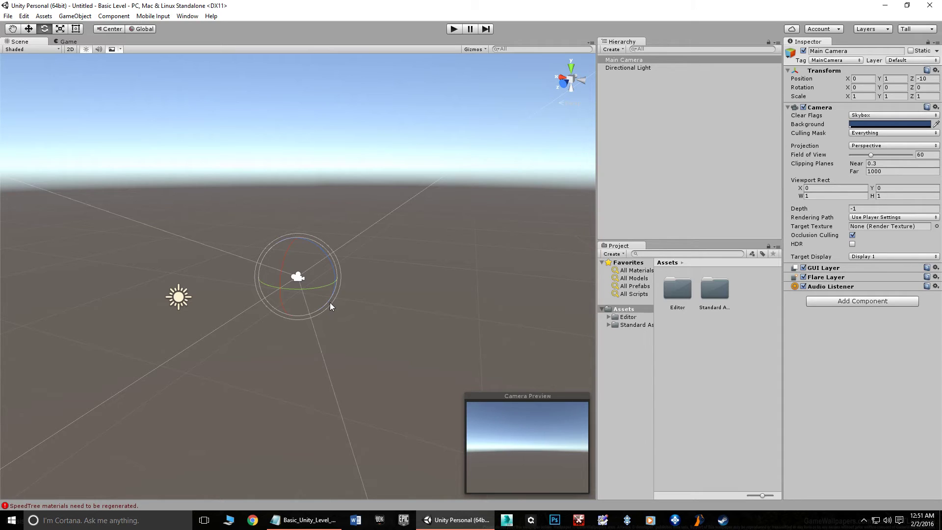
Step: Frame the Directional Light with F and bring the notes back to the front
click(639, 66)
key(f)
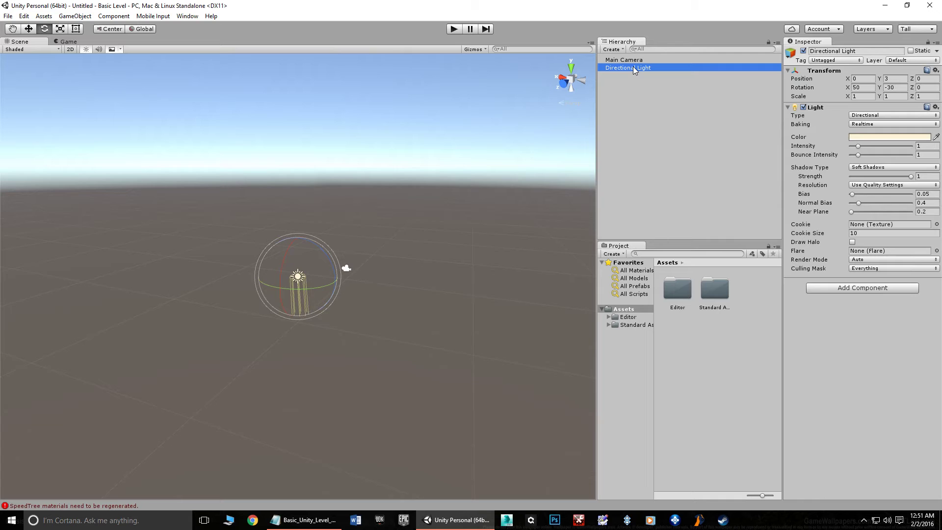
click(307, 519)
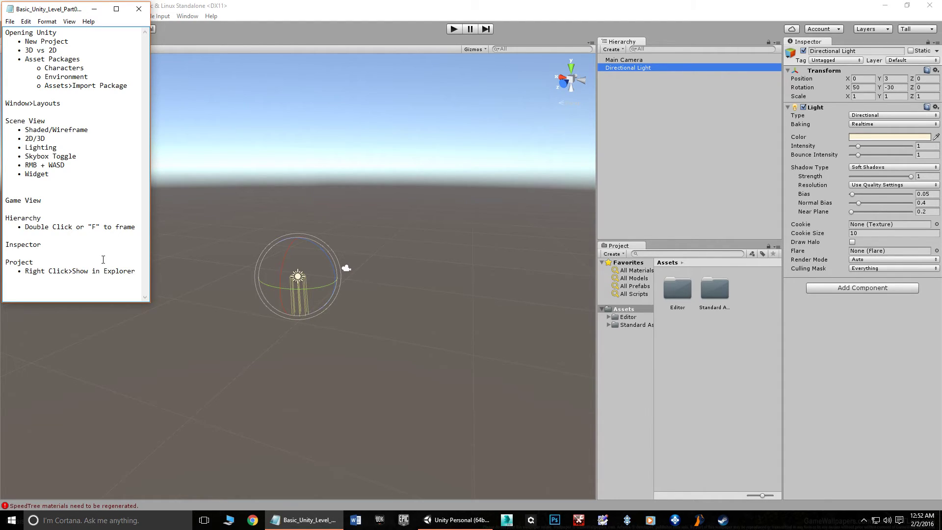
click(576, 12)
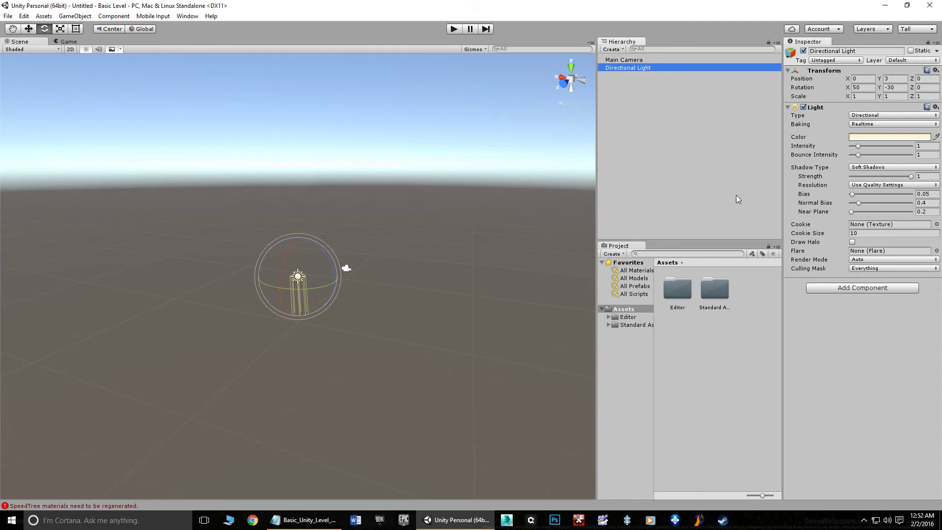
click(623, 61)
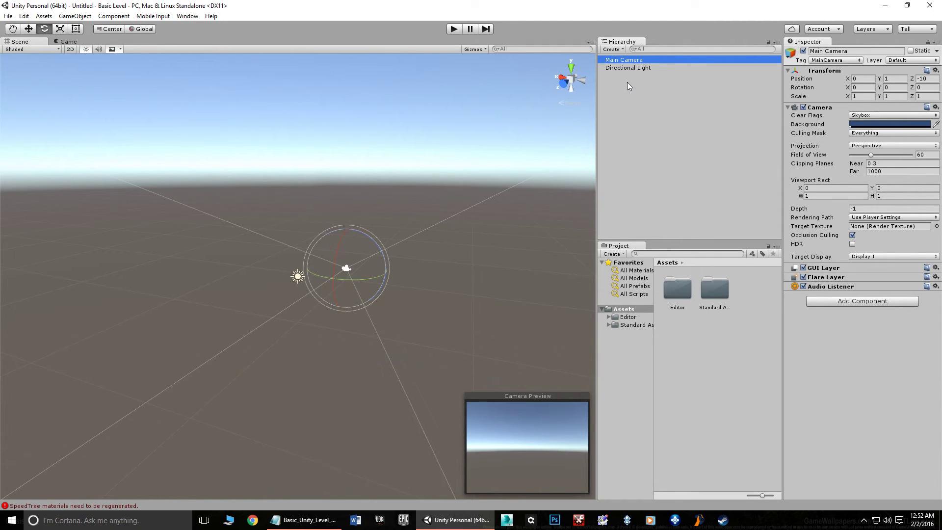
click(631, 69)
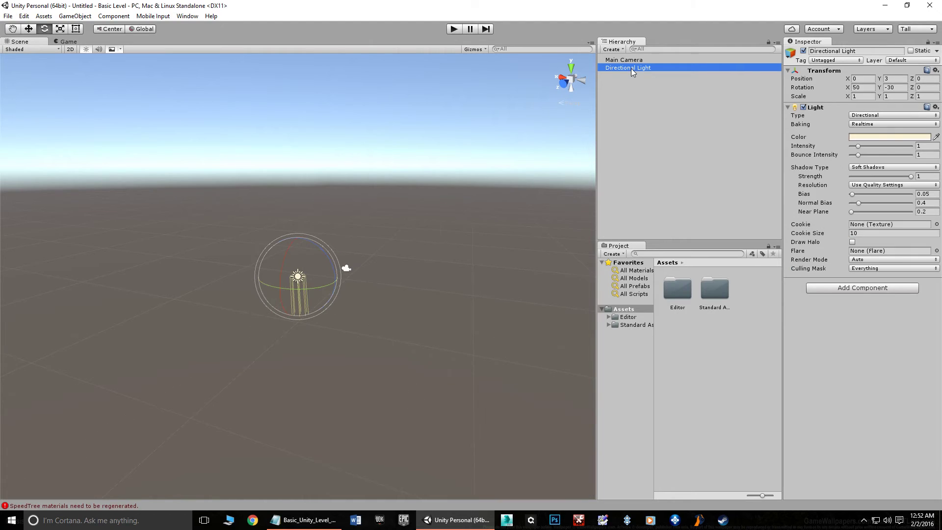
click(634, 61)
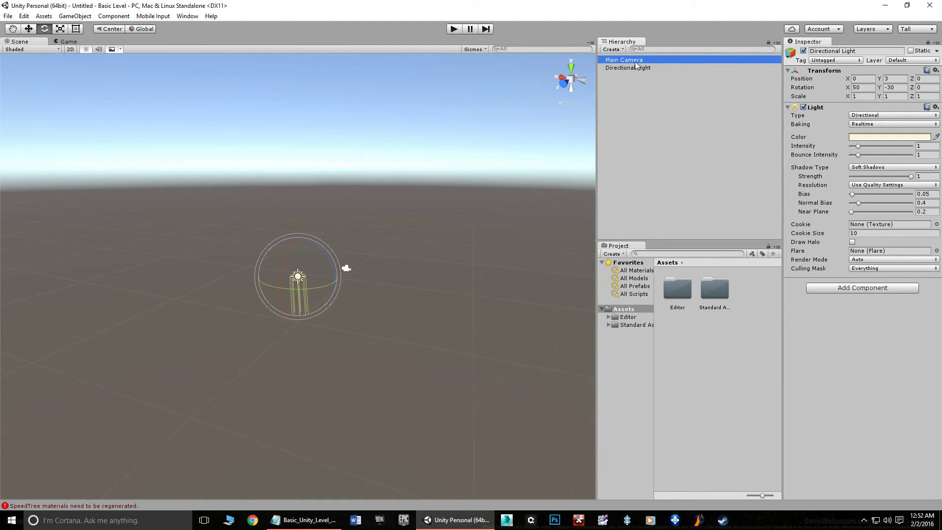
click(637, 94)
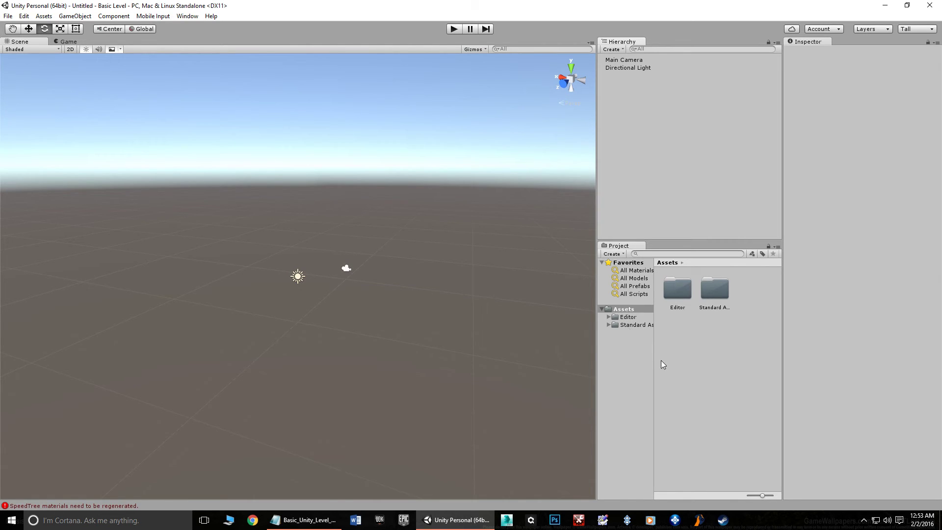
Step: Expand Editor to reach CrossPlatformInput, widen the folder tree, and show the Assets contents
click(609, 317)
click(633, 325)
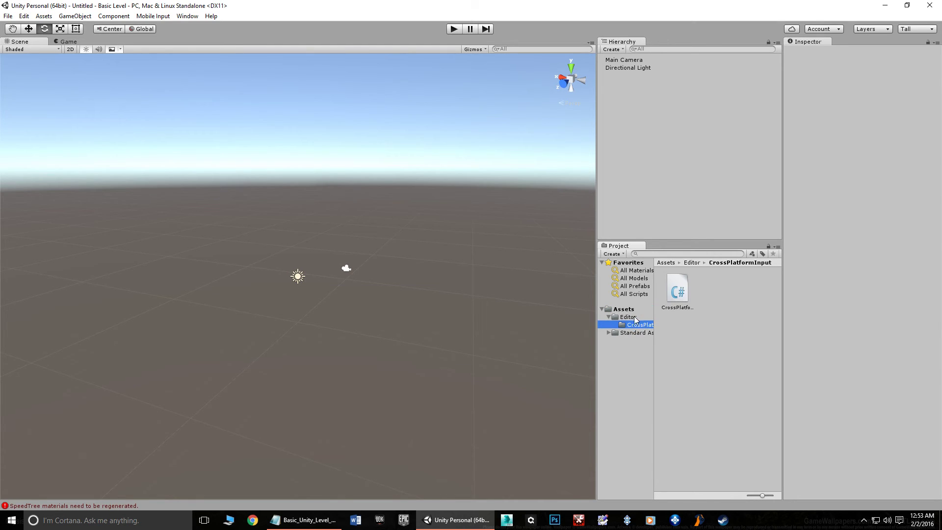
click(630, 318)
click(634, 327)
drag(654, 306, 687, 301)
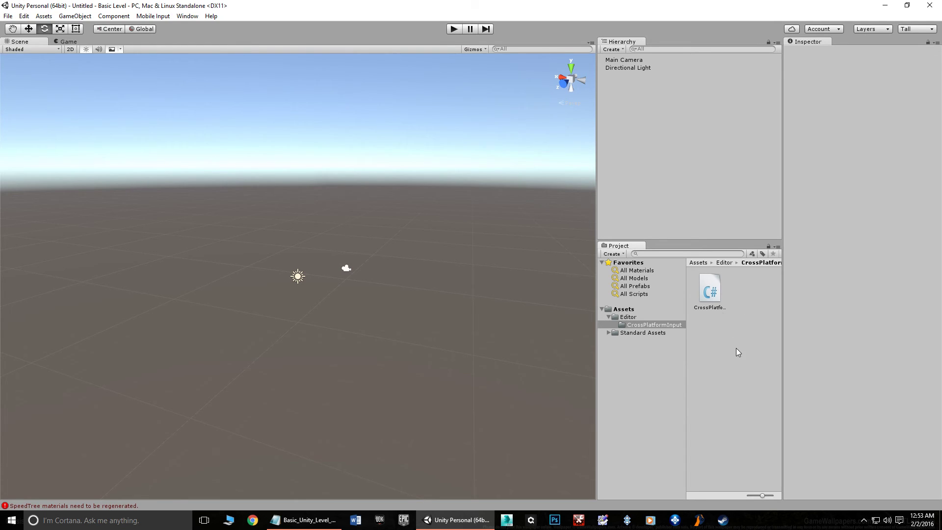
click(625, 309)
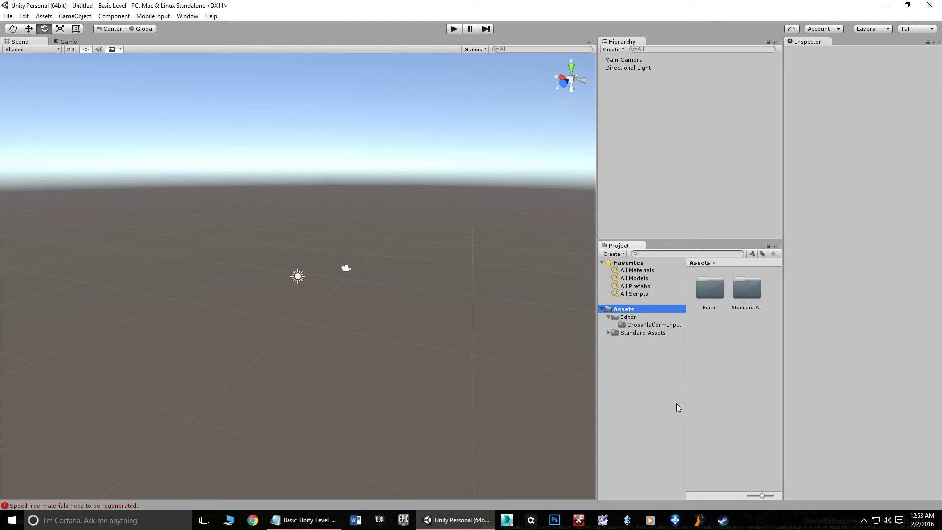
Step: Open the project's Assets folder in File Explorer via Show in Explorer
right_click(626, 310)
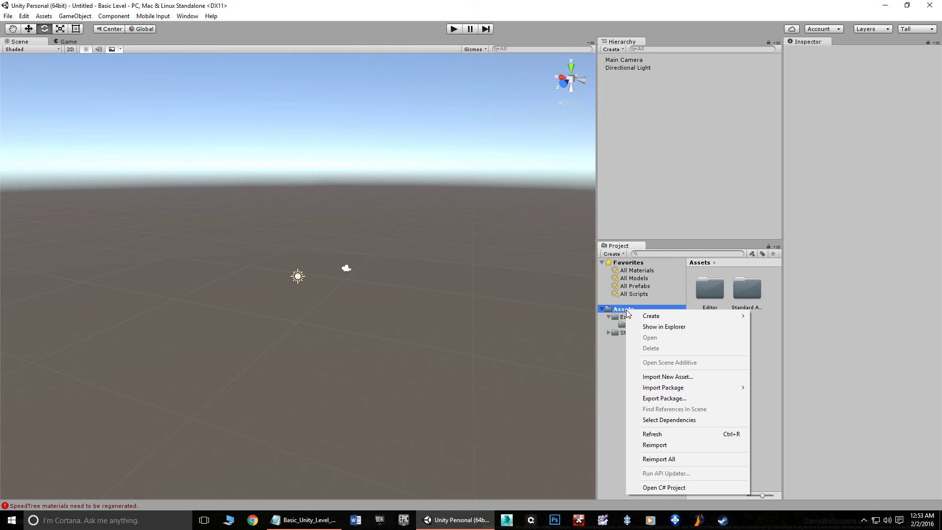
click(658, 327)
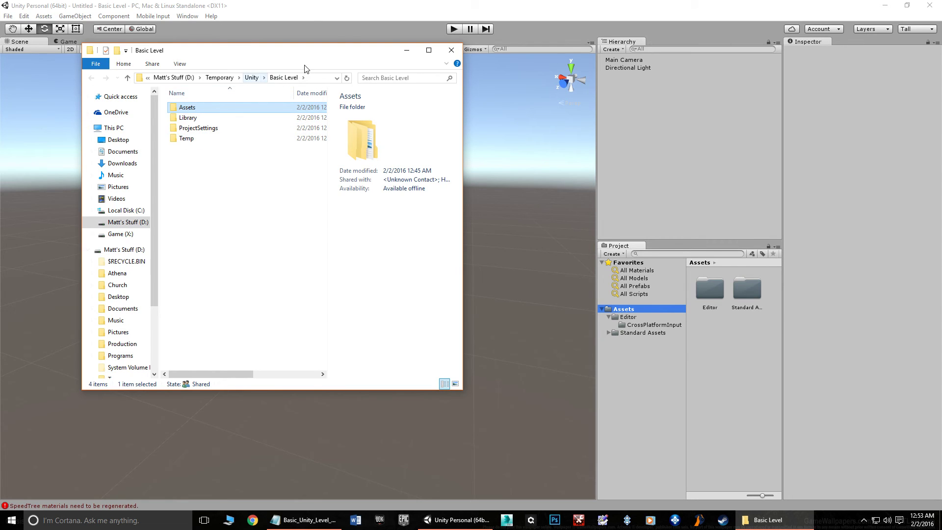
drag(320, 57, 364, 124)
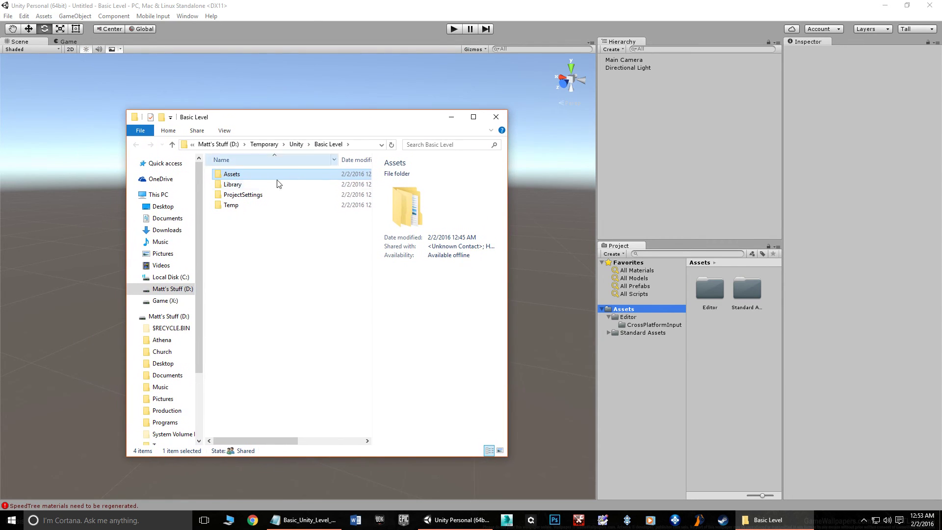
double_click(235, 176)
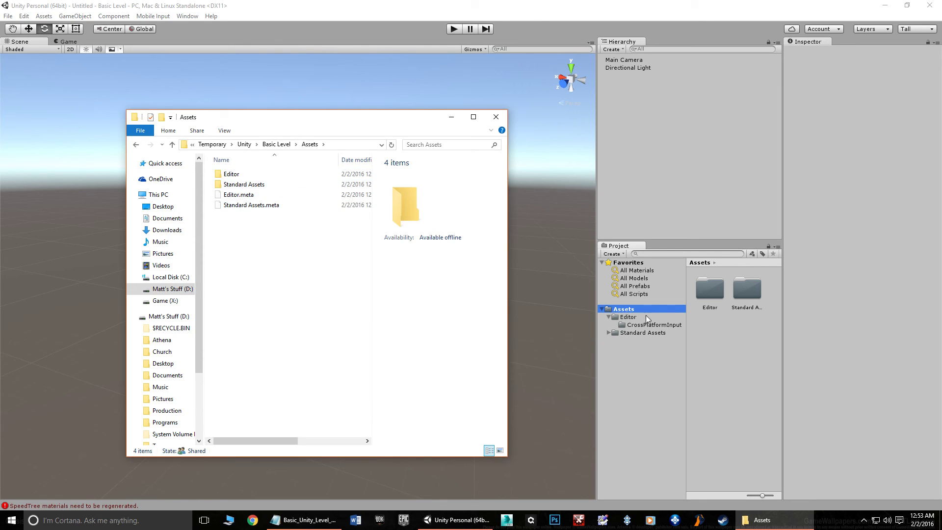
Step: Create a folder in Assets, keeping the default name 'New folder'
right_click(246, 249)
mouse_move(295, 356)
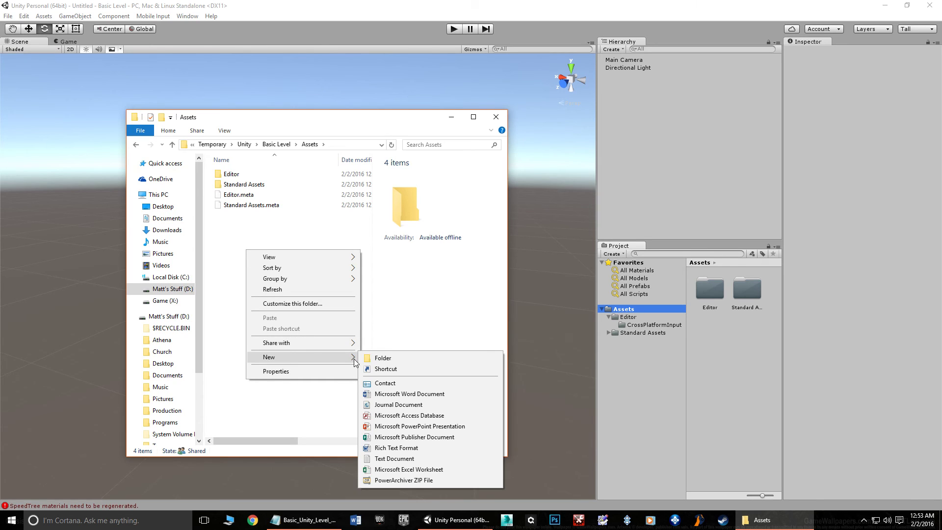
click(391, 360)
click(254, 259)
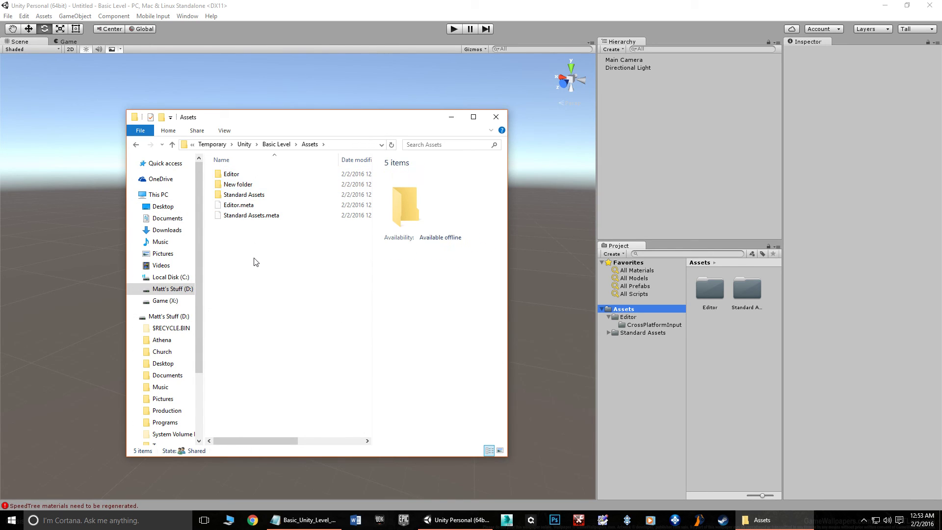
Step: Return to Unity so the Project panel refreshes and shows 'New folder' in Assets
click(641, 361)
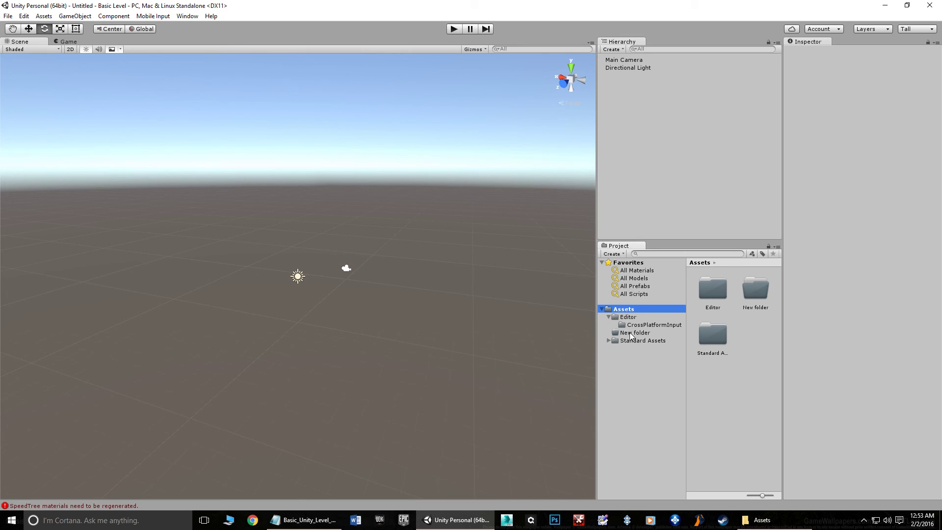